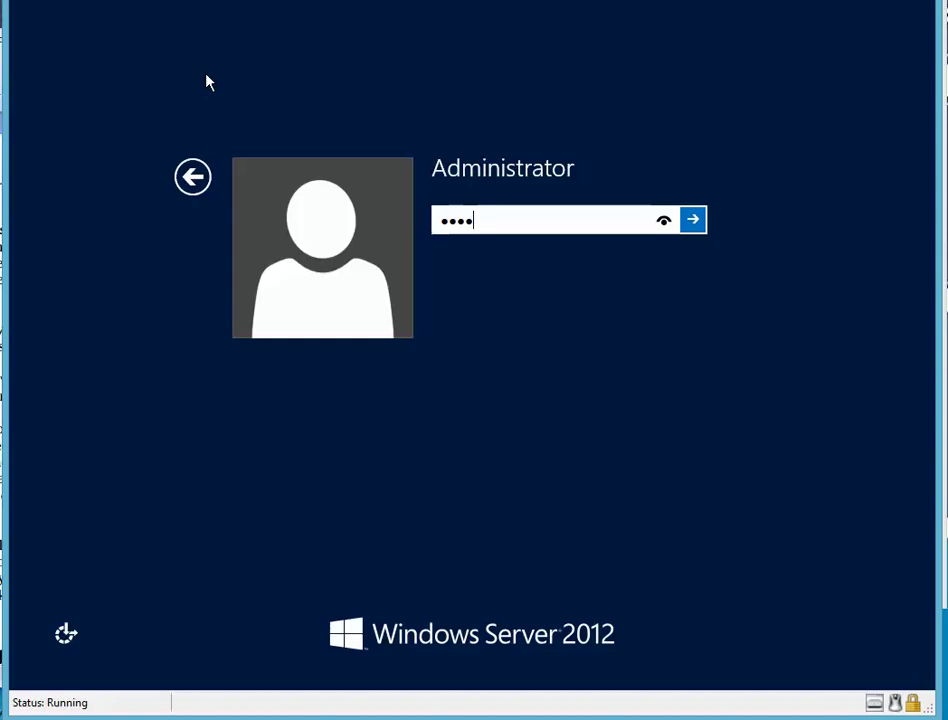
Sign in as Administrator and open the Internet Protocol Version 4 properties of the Ethernet adapter.
{"action": "key", "text": "Return"}
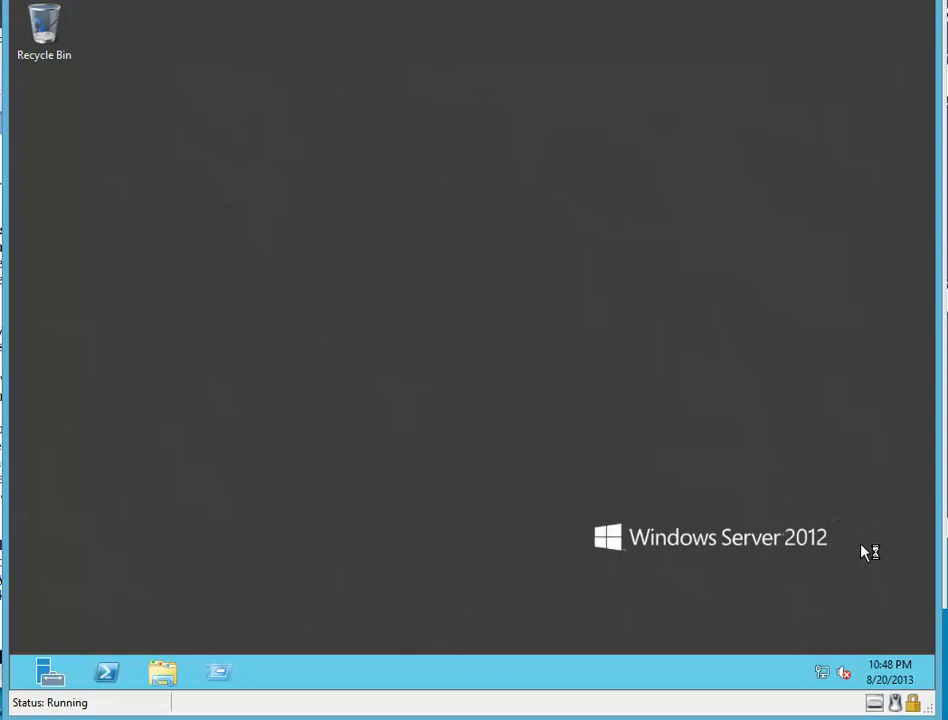
{"action": "right_click", "coordinate": [823, 672]}
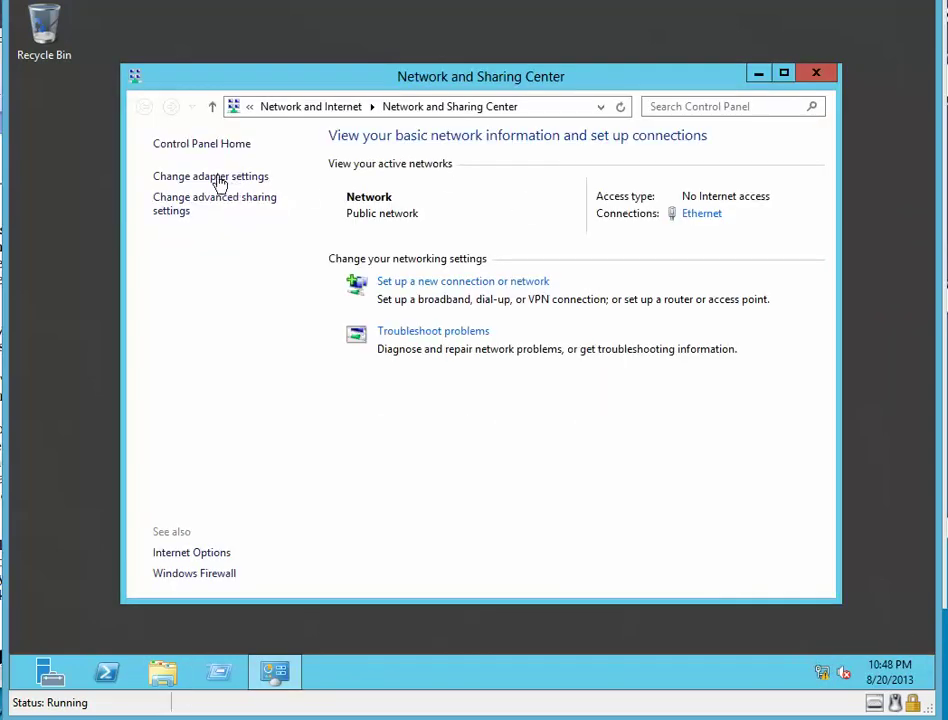
{"action": "left_click", "coordinate": [218, 176]}
{"action": "right_click", "coordinate": [238, 207]}
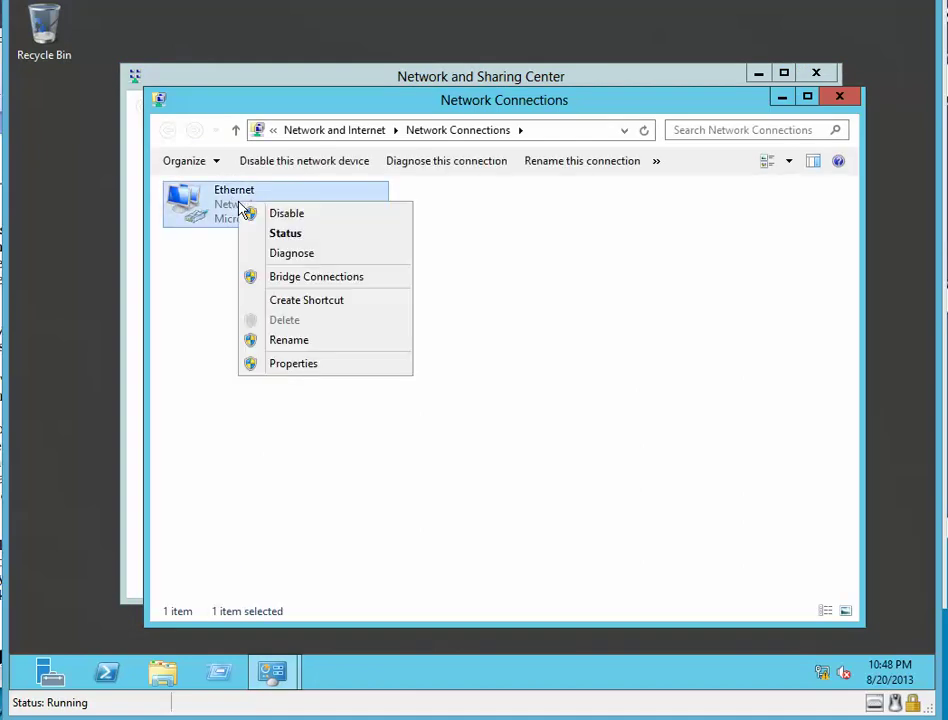
{"action": "left_click", "coordinate": [322, 368]}
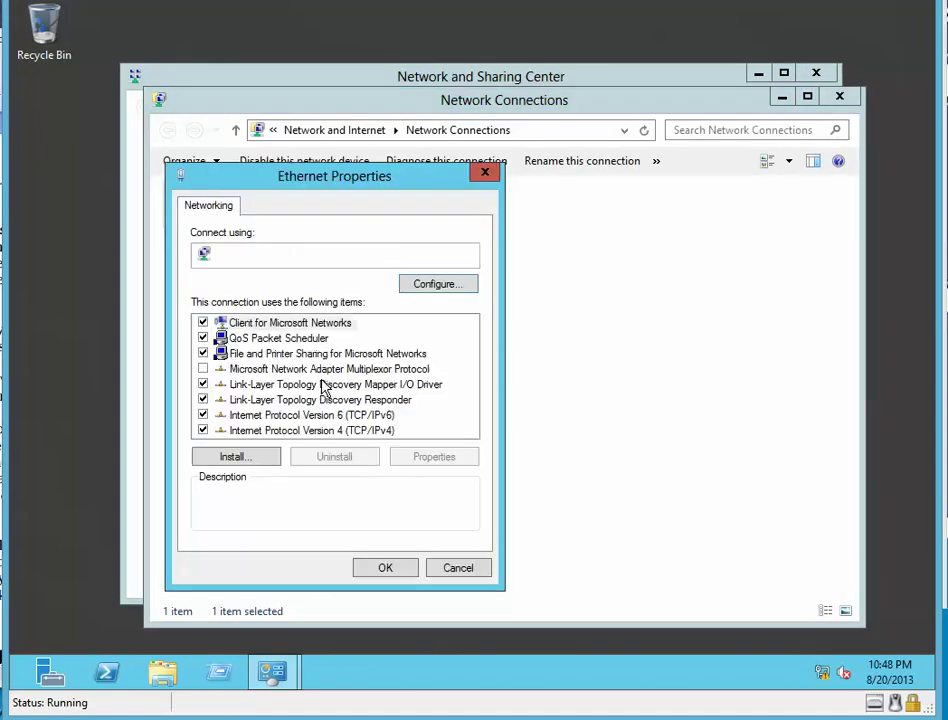
{"action": "double_click", "coordinate": [324, 430]}
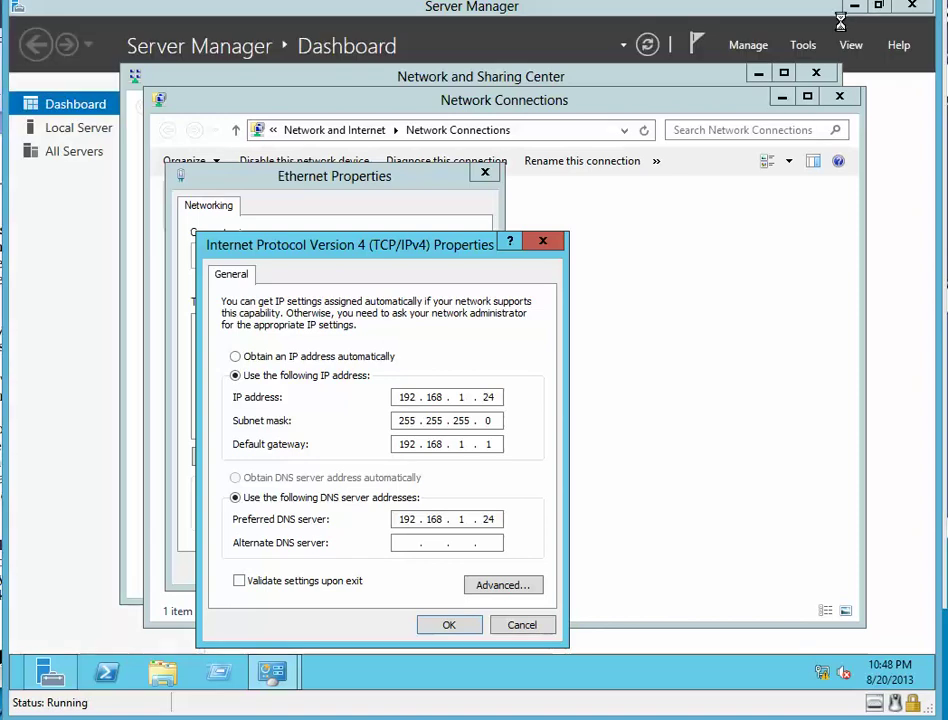
Set the IP address and preferred DNS server to 192.168.1.23 with default gateway 192.168.1.1, apply the settings and close the network windows.
{"action": "double_click", "coordinate": [485, 397]}
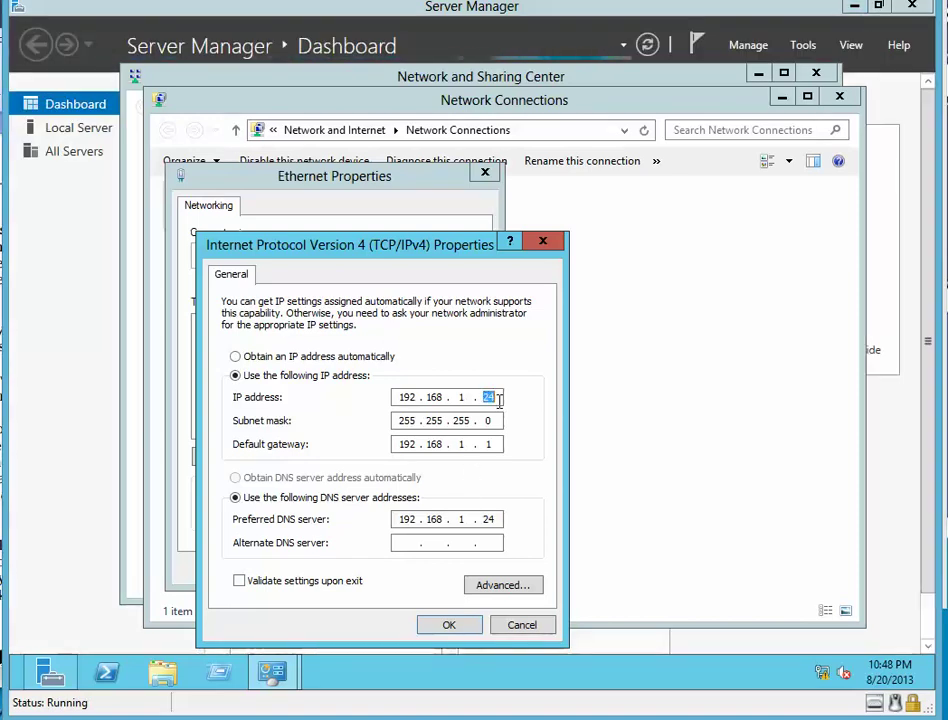
{"action": "type", "text": "23"}
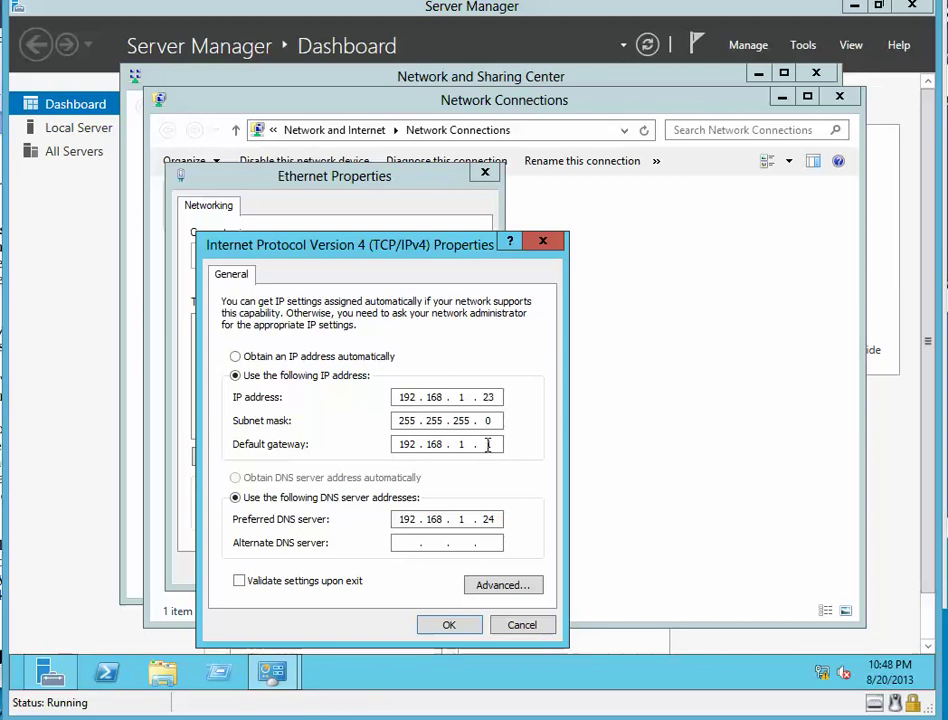
{"action": "type", "text": "1"}
{"action": "type", "text": "23"}
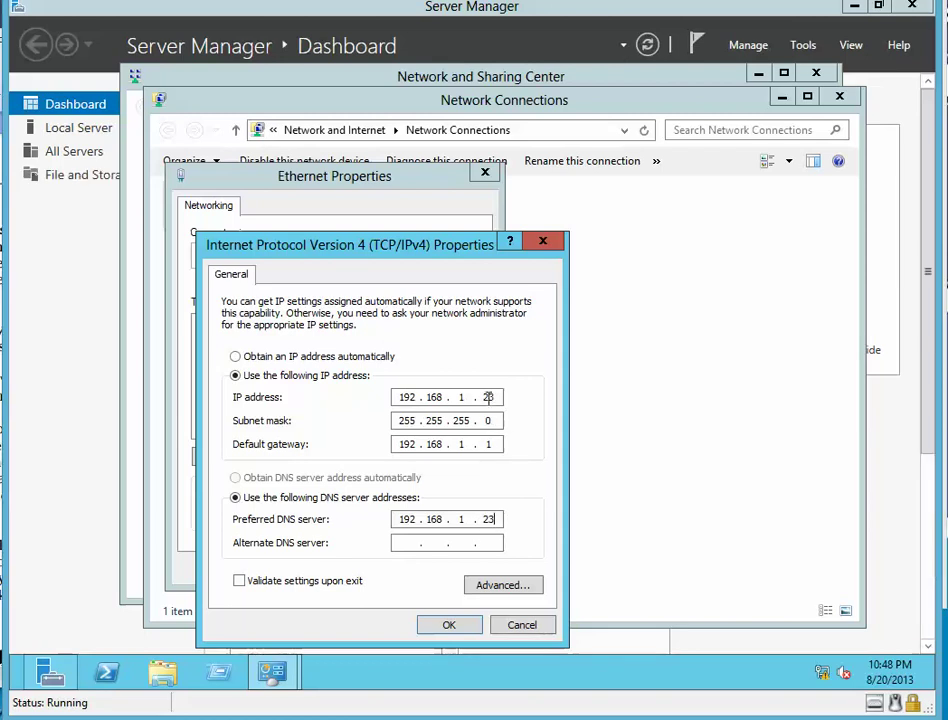
{"action": "left_click_drag", "start_coordinate": [484, 397], "coordinate": [510, 398]}
{"action": "left_click_drag", "start_coordinate": [484, 519], "coordinate": [510, 519]}
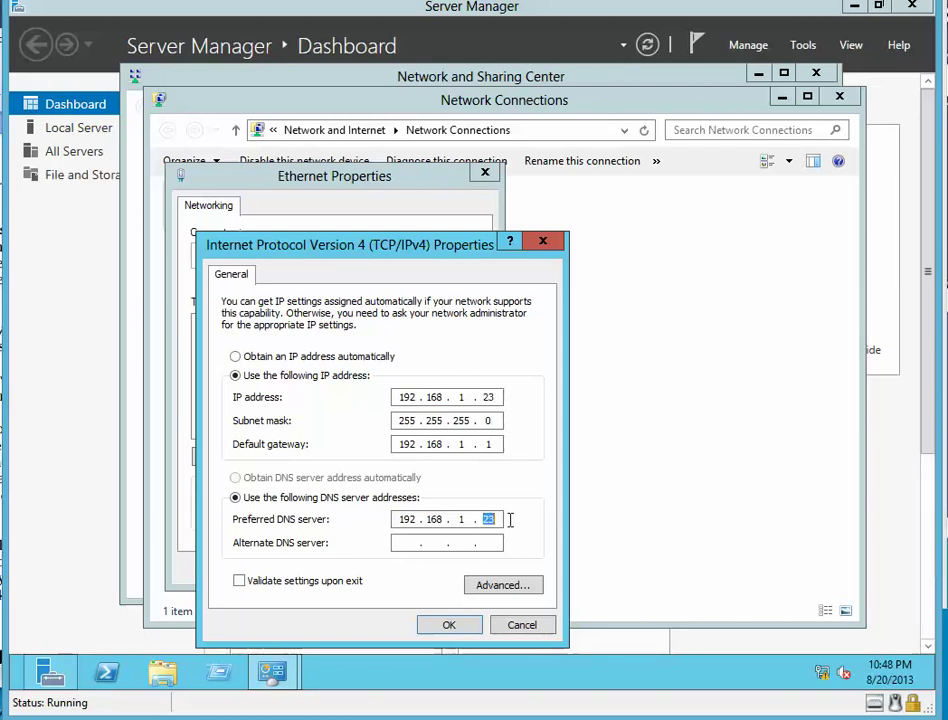
{"action": "left_click", "coordinate": [451, 625]}
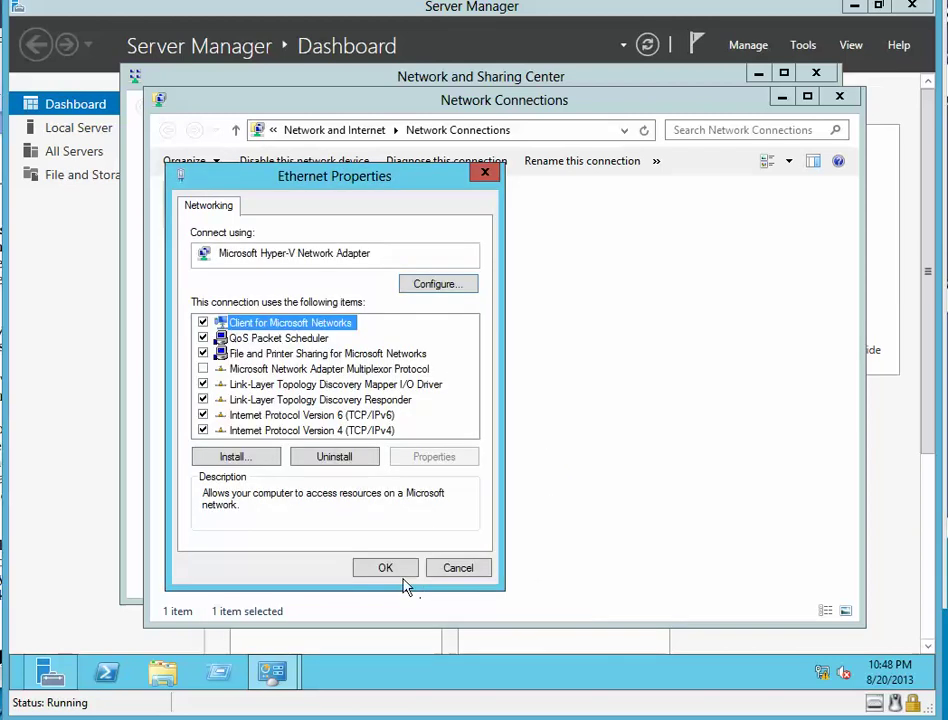
{"action": "left_click", "coordinate": [386, 567]}
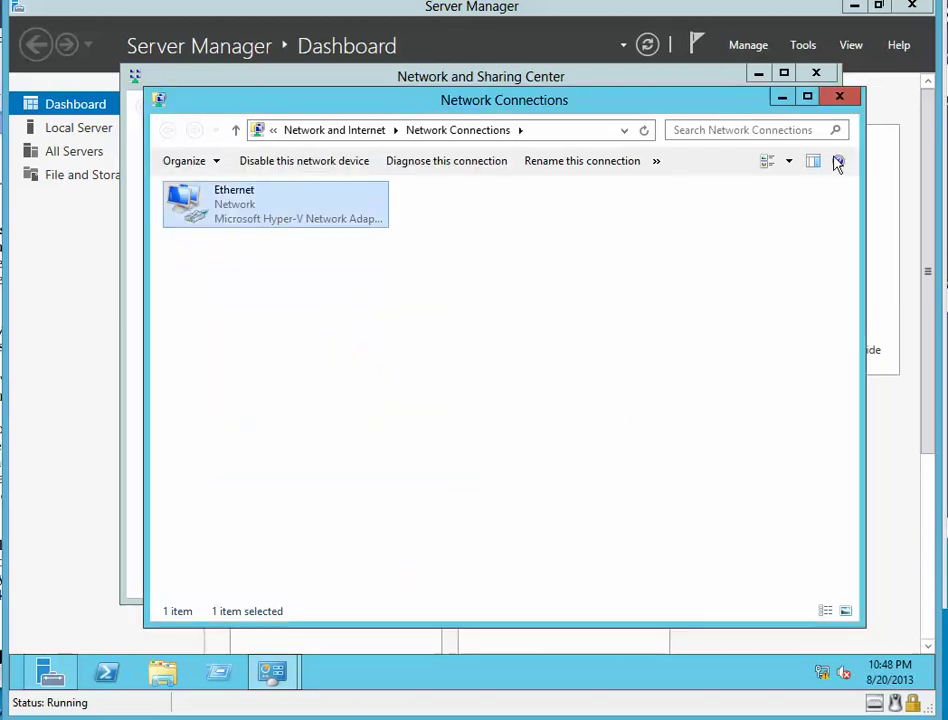
{"action": "left_click", "coordinate": [841, 102]}
{"action": "left_click", "coordinate": [822, 80]}
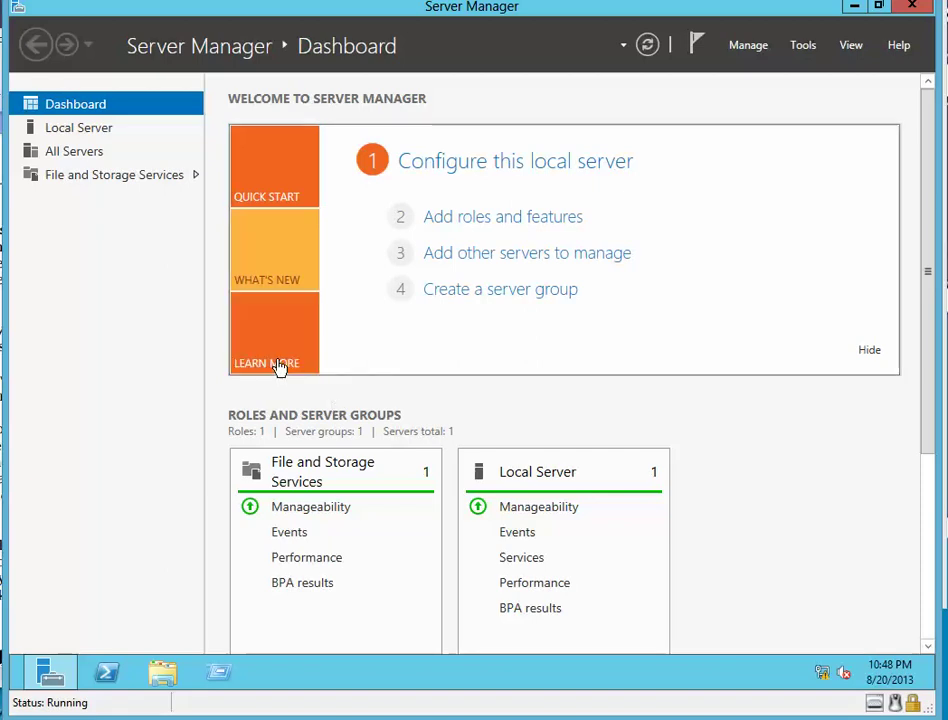
Start adding roles and features, using a role-based or feature-based installation on the RivanDC server.
{"action": "left_click", "coordinate": [758, 52]}
{"action": "left_click", "coordinate": [769, 66]}
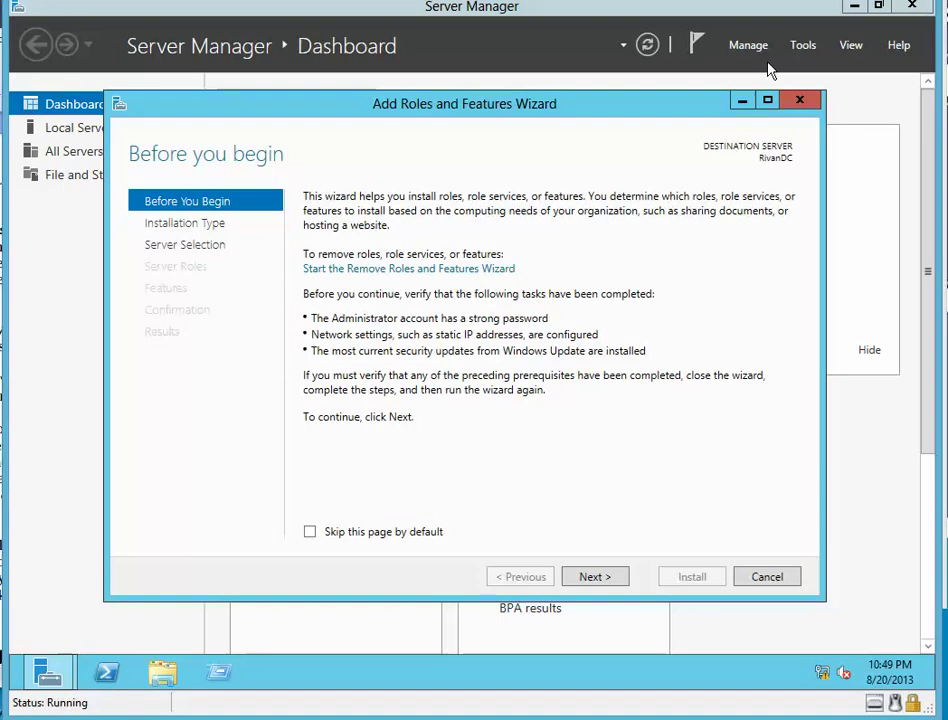
{"action": "left_click", "coordinate": [596, 578]}
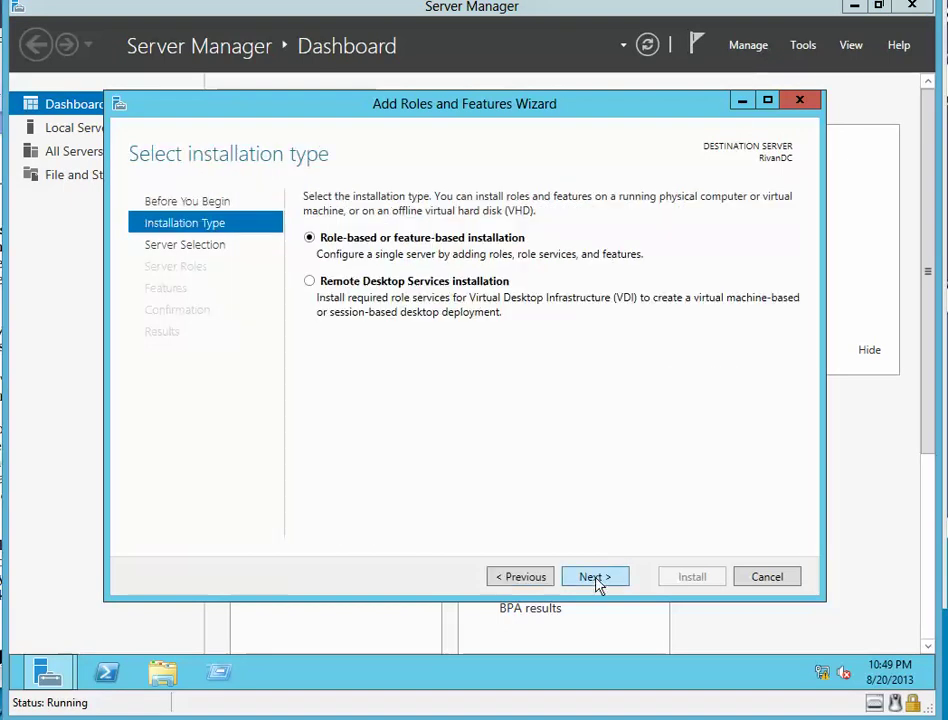
{"action": "left_click", "coordinate": [595, 578]}
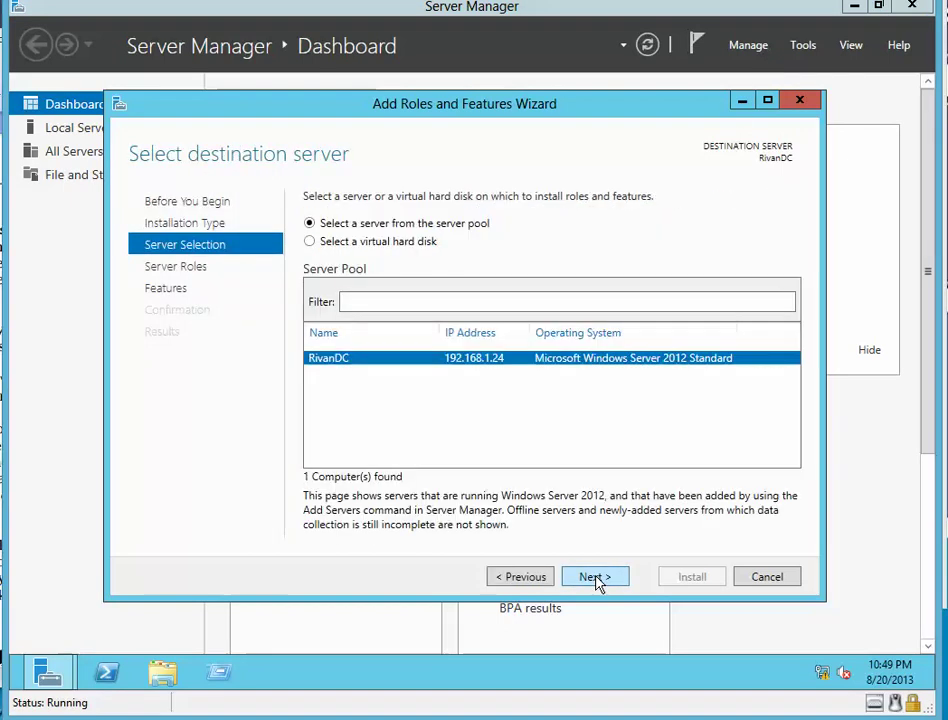
{"action": "left_click", "coordinate": [596, 578]}
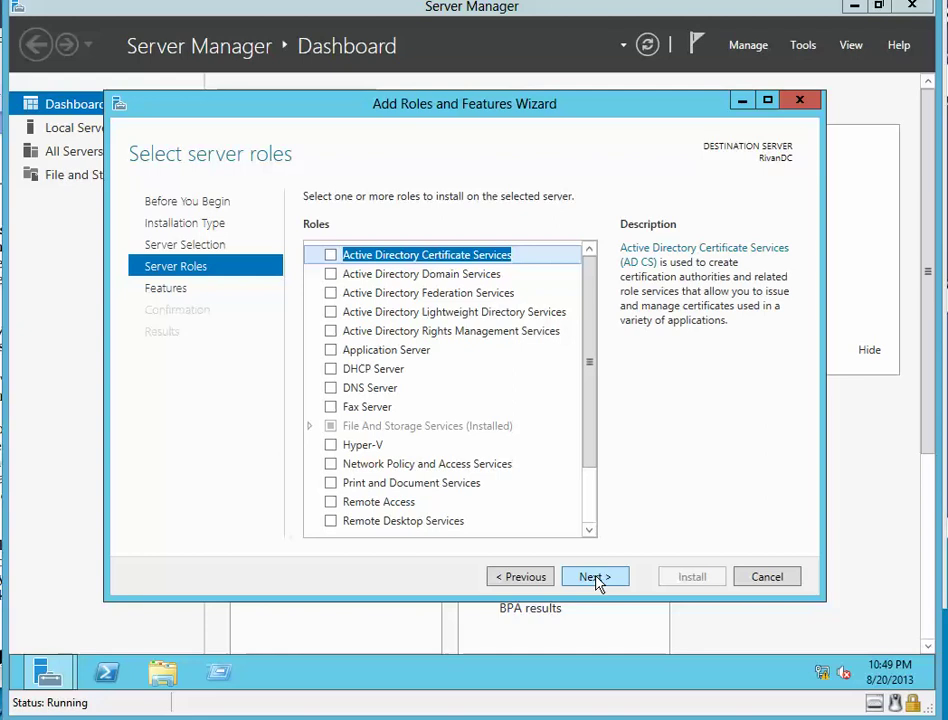
Select the Active Directory Domain Services role with its required features and management tools, and install it.
{"action": "left_click", "coordinate": [330, 273]}
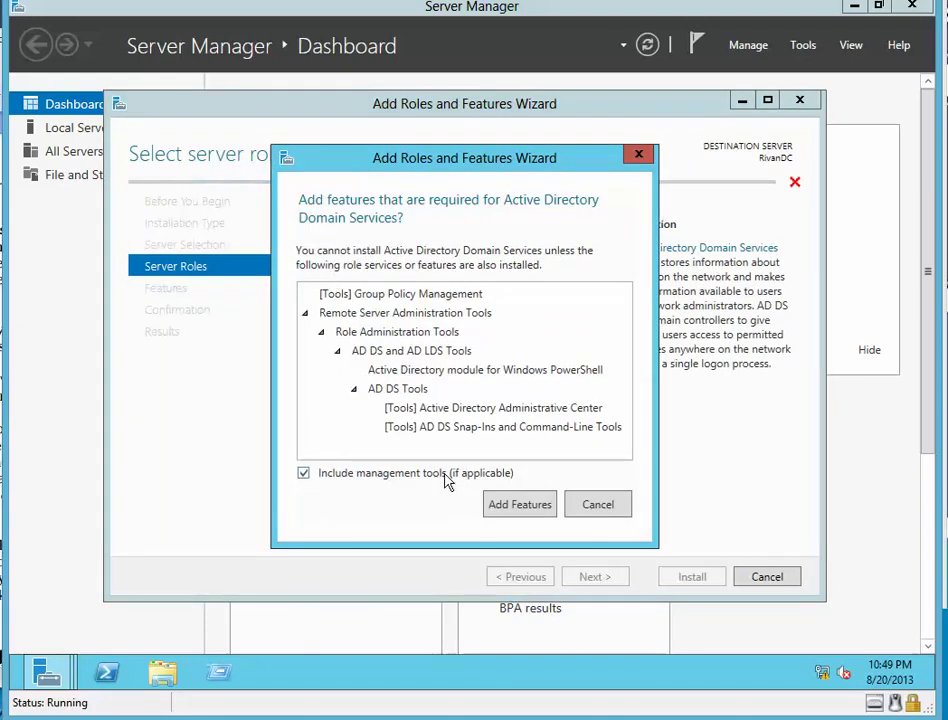
{"action": "left_click", "coordinate": [512, 505]}
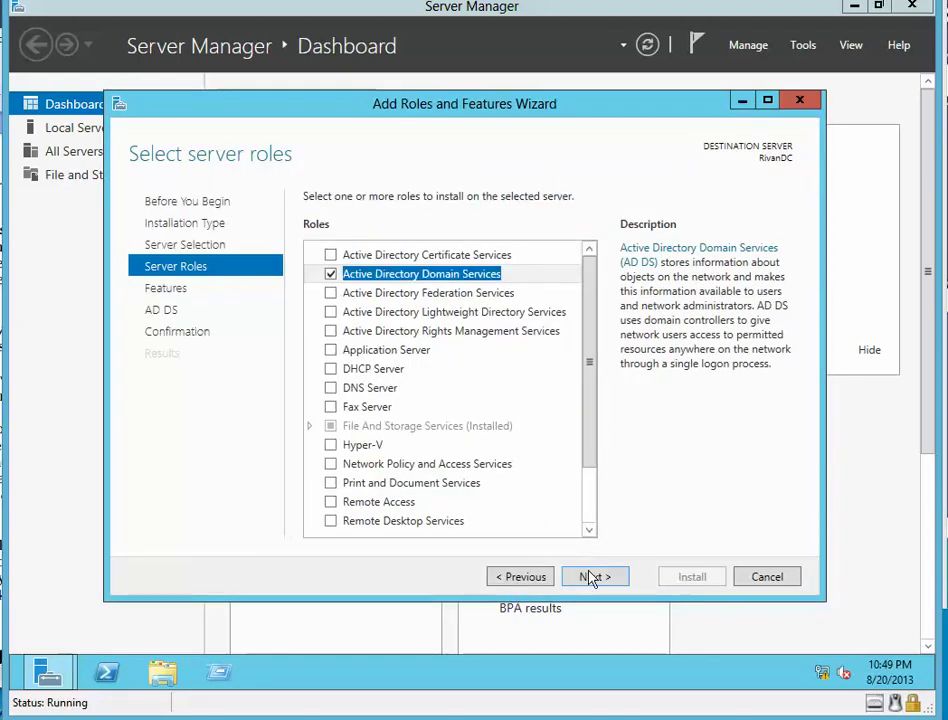
{"action": "left_click", "coordinate": [593, 578]}
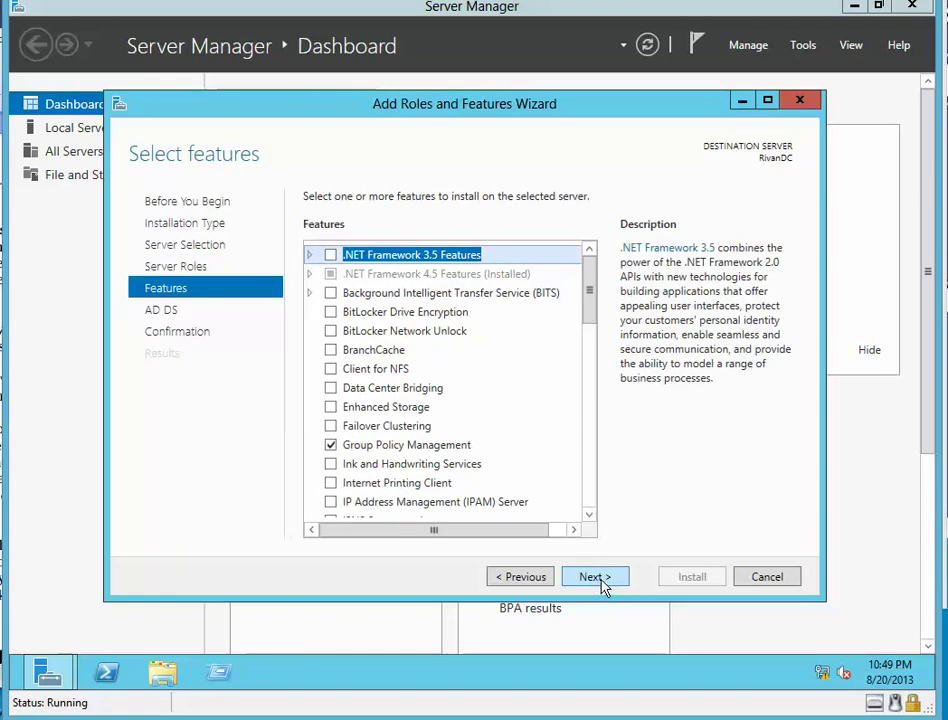
{"action": "left_click", "coordinate": [601, 581]}
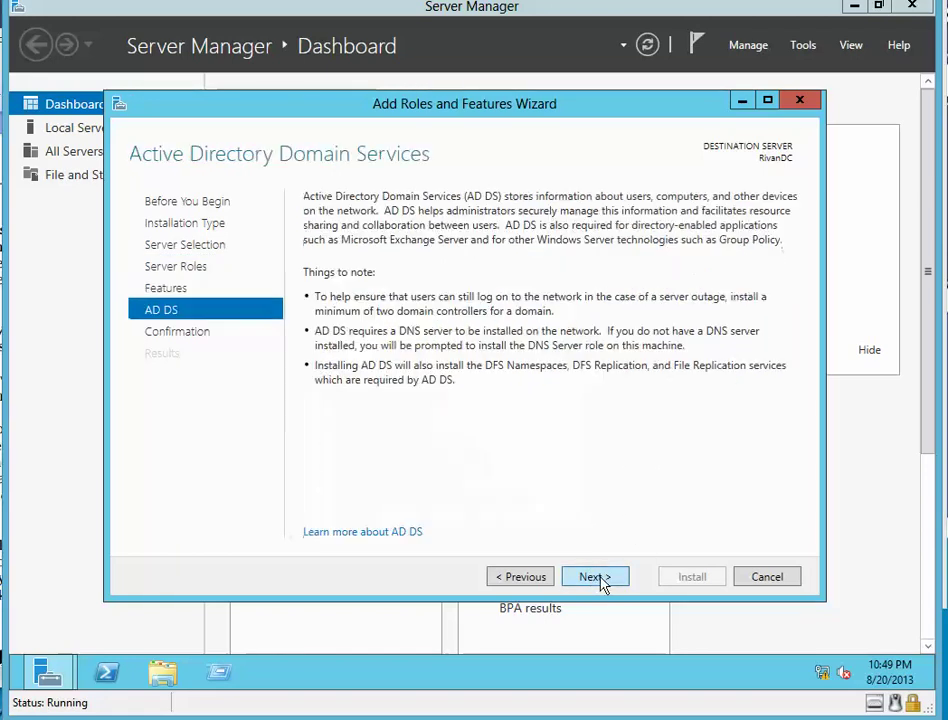
{"action": "left_click", "coordinate": [601, 581]}
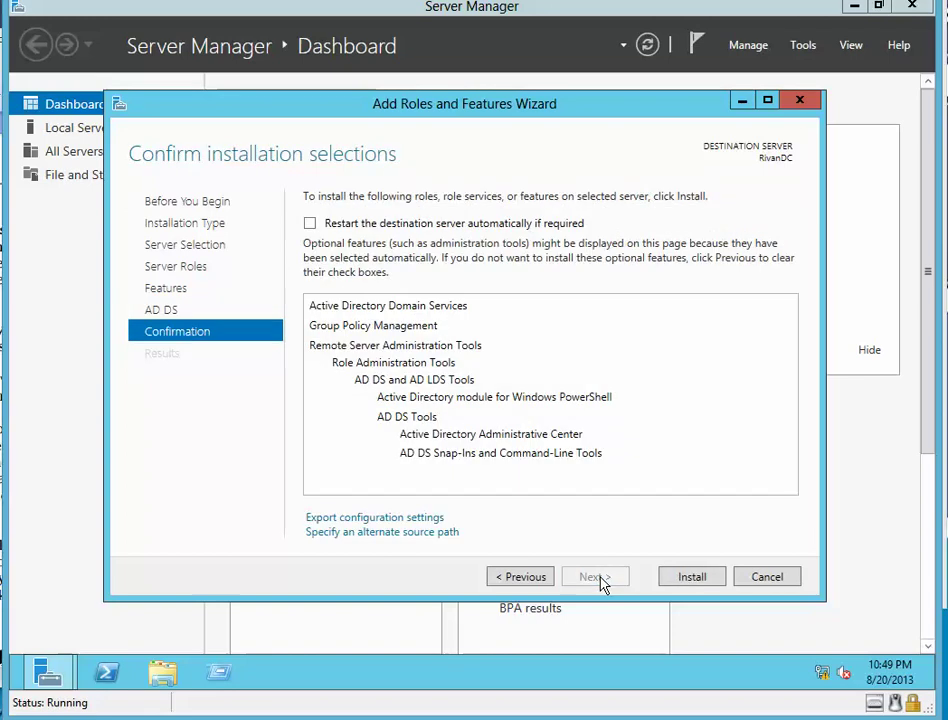
{"action": "left_click", "coordinate": [684, 584]}
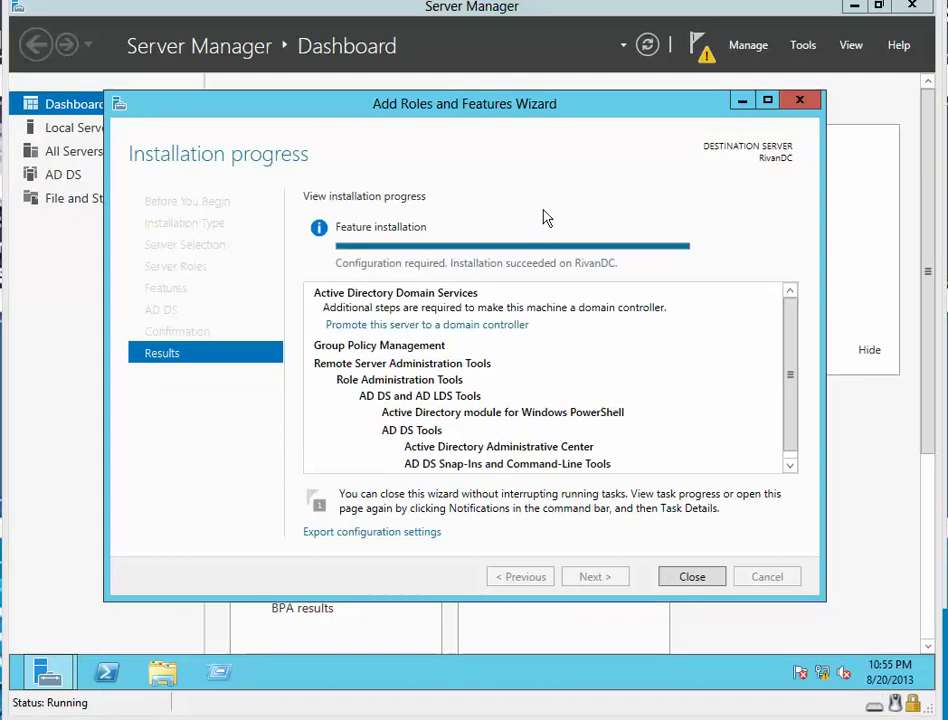
Start promoting the server to a domain controller and add a new forest with root domain name rivanit.com.
{"action": "left_click", "coordinate": [447, 327]}
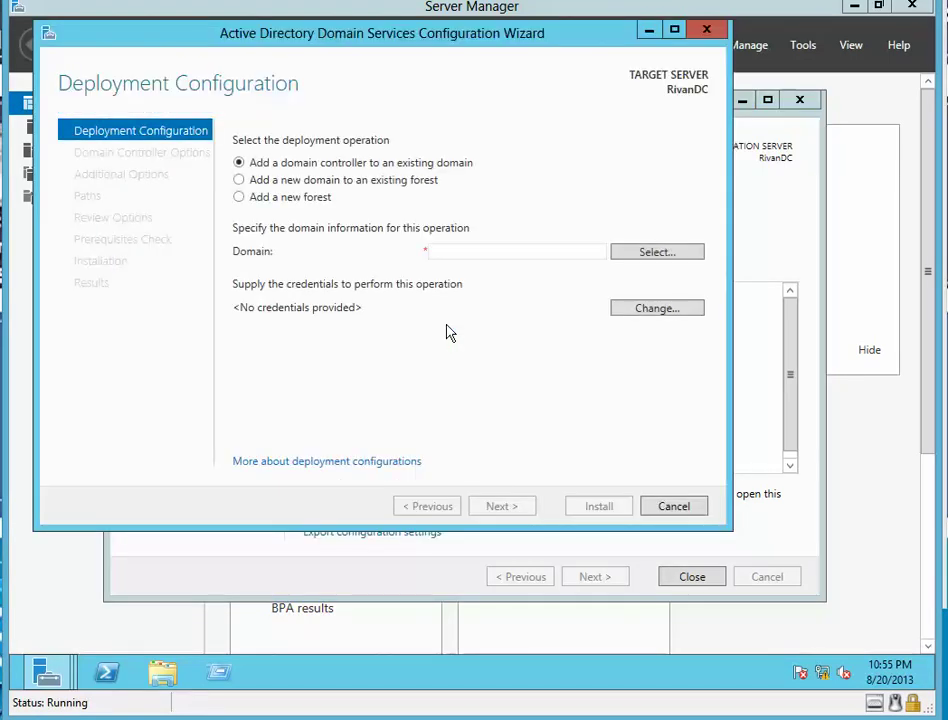
{"action": "left_click", "coordinate": [473, 252]}
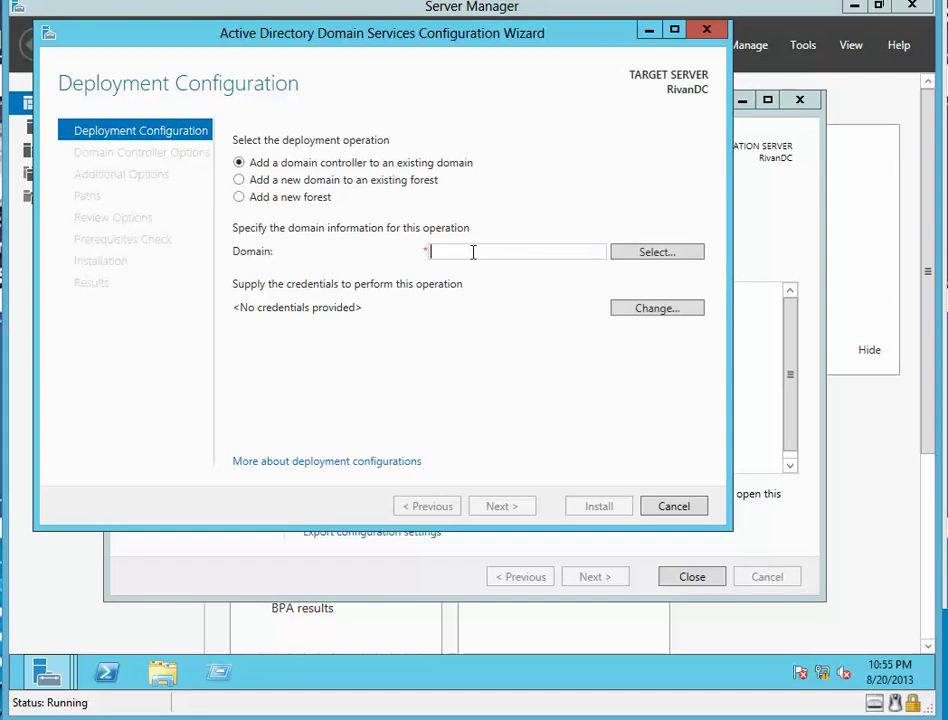
{"action": "type", "text": "rivanit.com"}
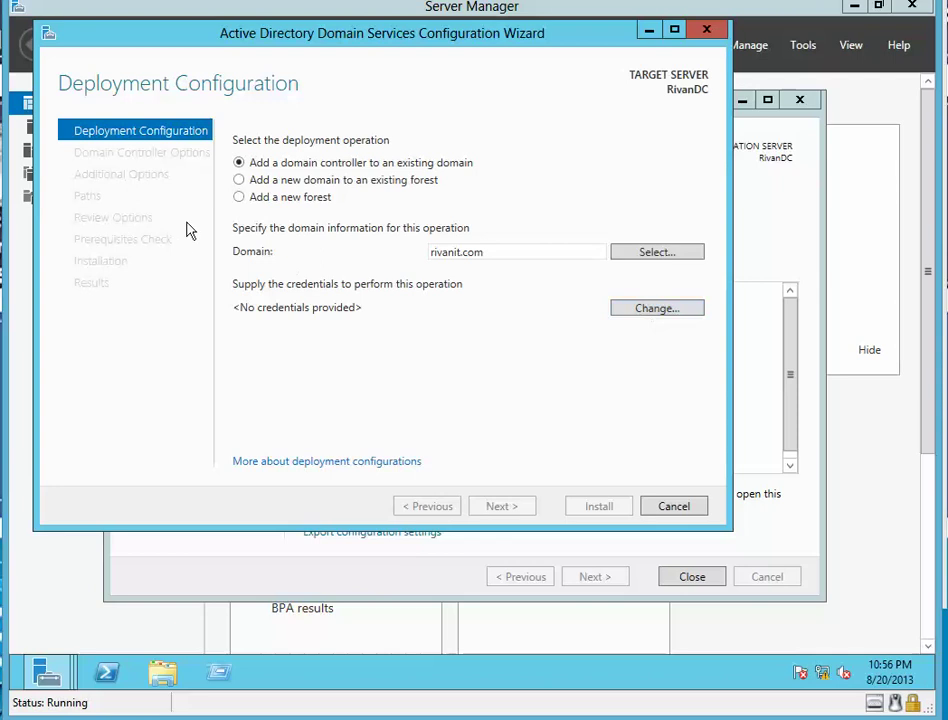
{"action": "left_click", "coordinate": [239, 198]}
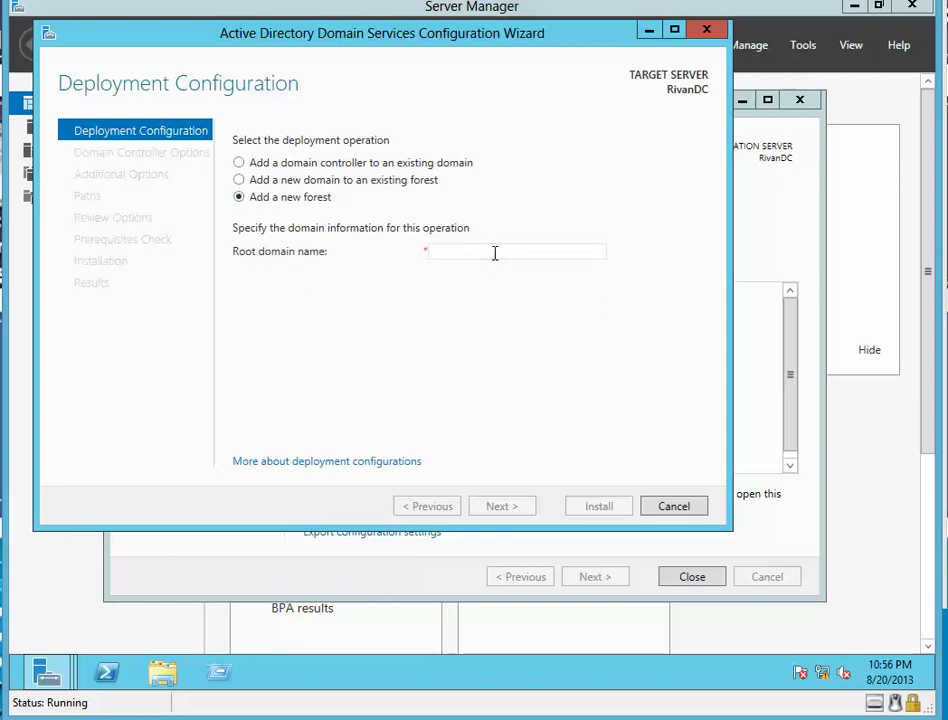
{"action": "type", "text": "rivanit.com"}
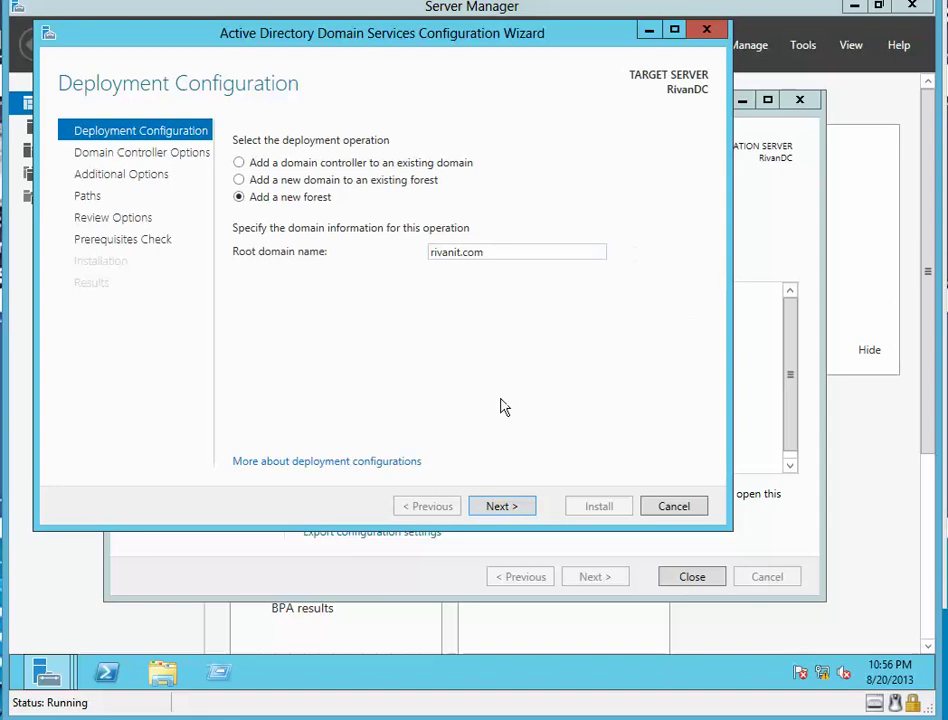
{"action": "left_click", "coordinate": [494, 510]}
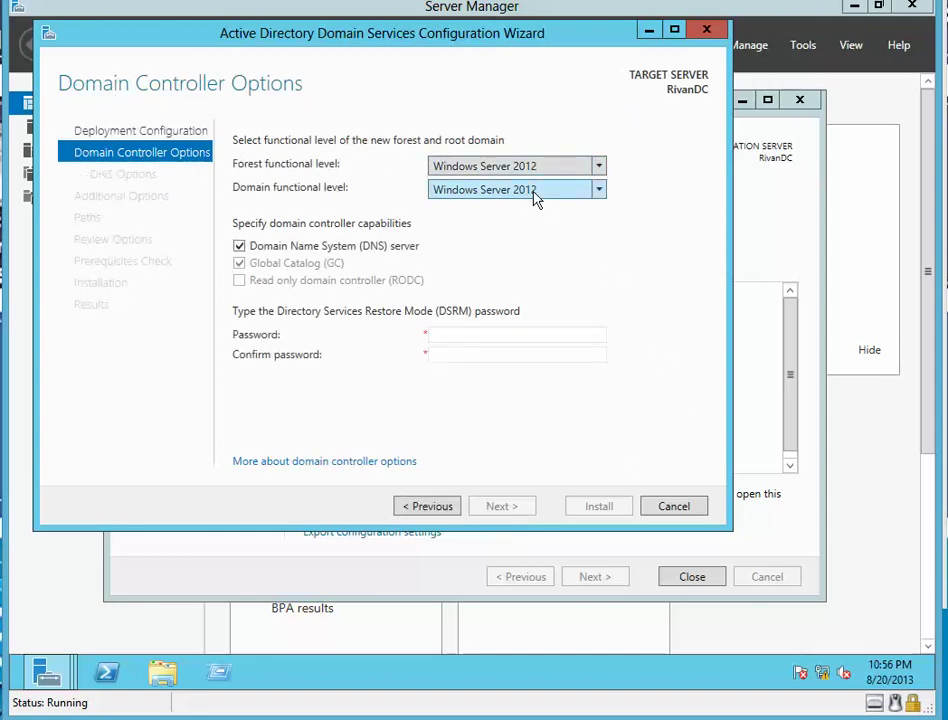
Enter and confirm the Directory Services Restore Mode password, keeping the default domain controller options.
{"action": "left_click", "coordinate": [482, 336]}
{"action": "type", "text": "•••••"}
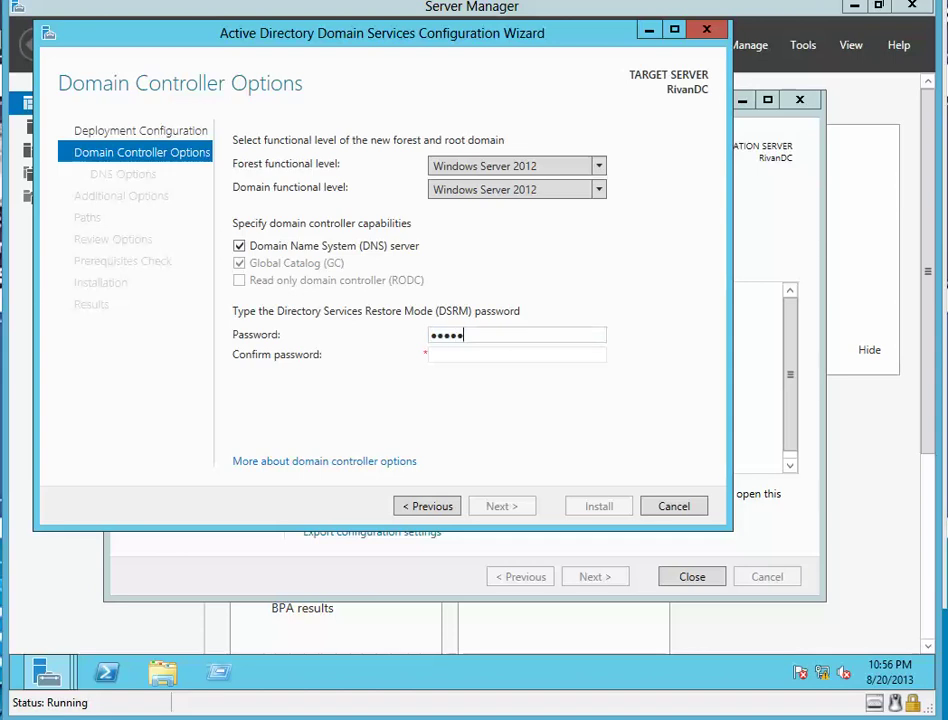
{"action": "type", "text": "•••"}
{"action": "left_click", "coordinate": [538, 353]}
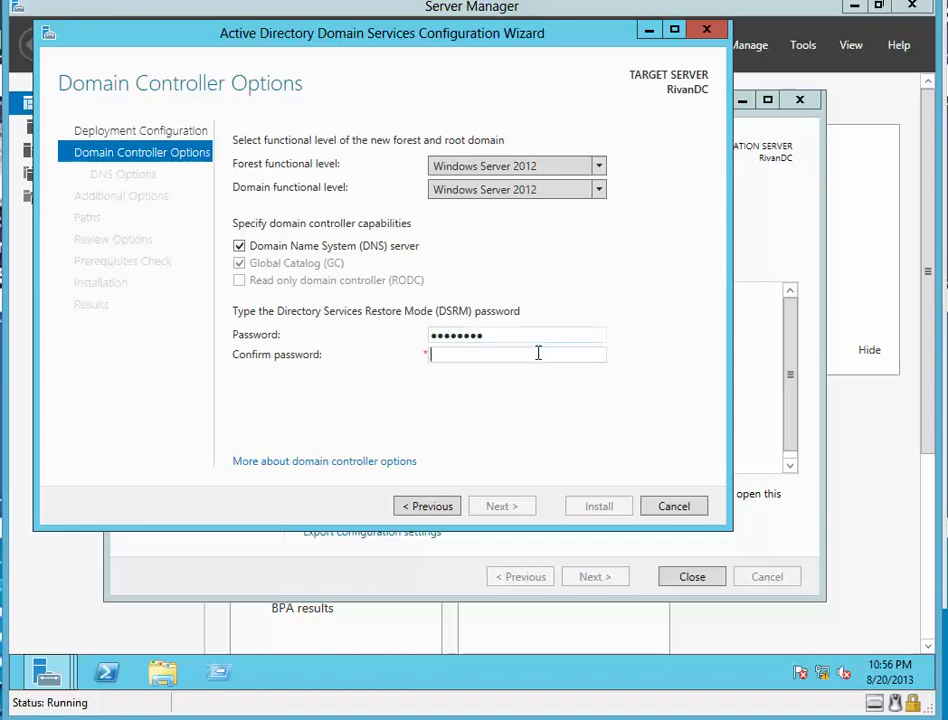
{"action": "type", "text": "••••••••"}
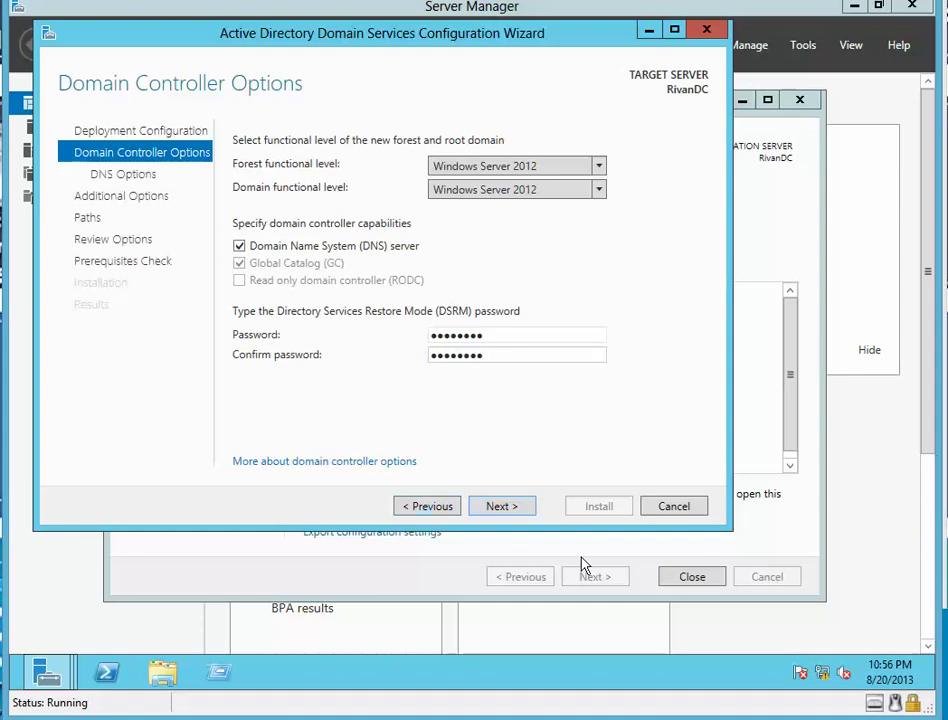
{"action": "left_click", "coordinate": [499, 508]}
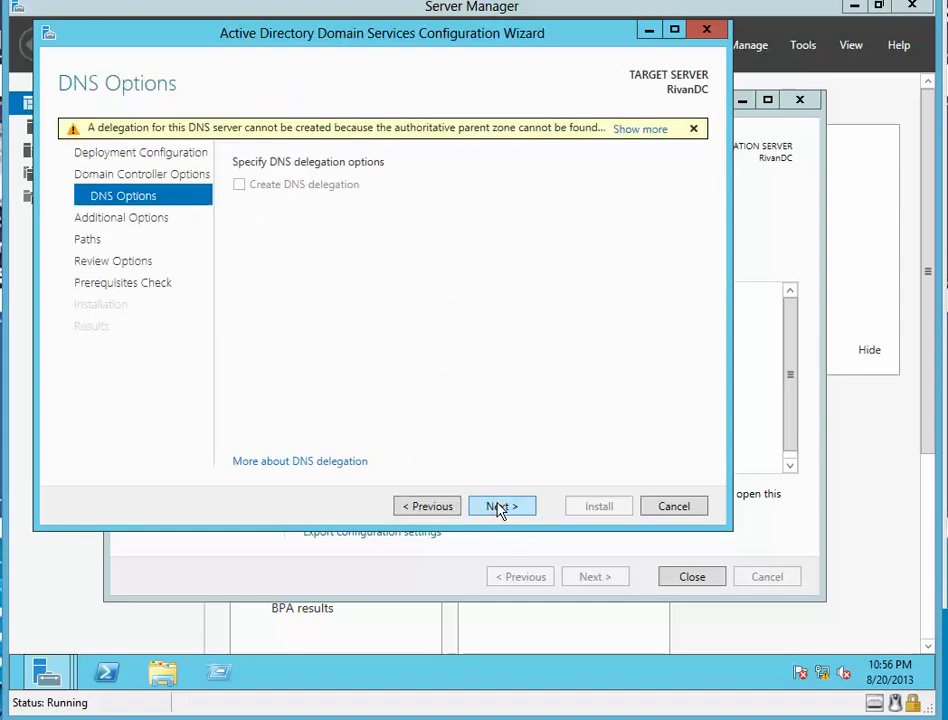
Accept the default DNS options, NetBIOS domain name, folder paths and reviewed settings, and run the prerequisites check.
{"action": "left_click", "coordinate": [499, 508]}
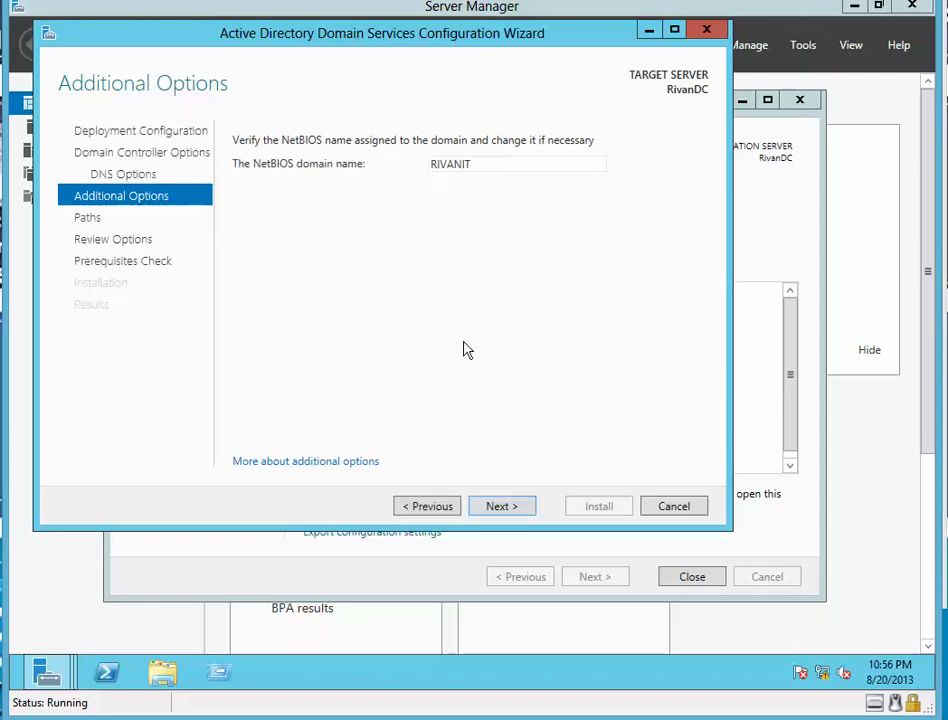
{"action": "left_click", "coordinate": [505, 508]}
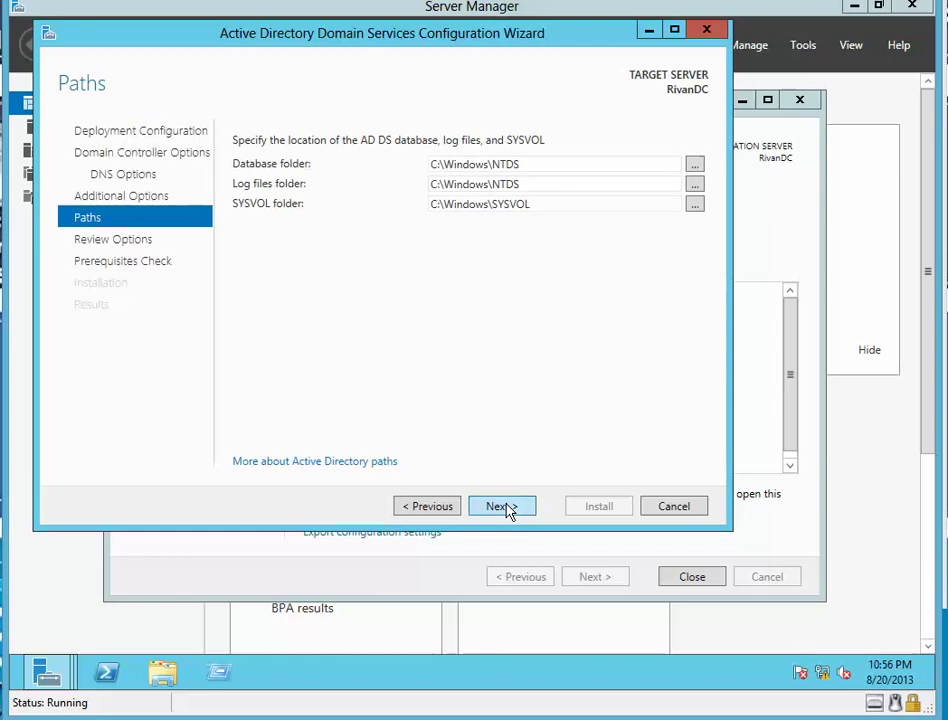
{"action": "left_click", "coordinate": [508, 508]}
{"action": "left_click", "coordinate": [500, 507]}
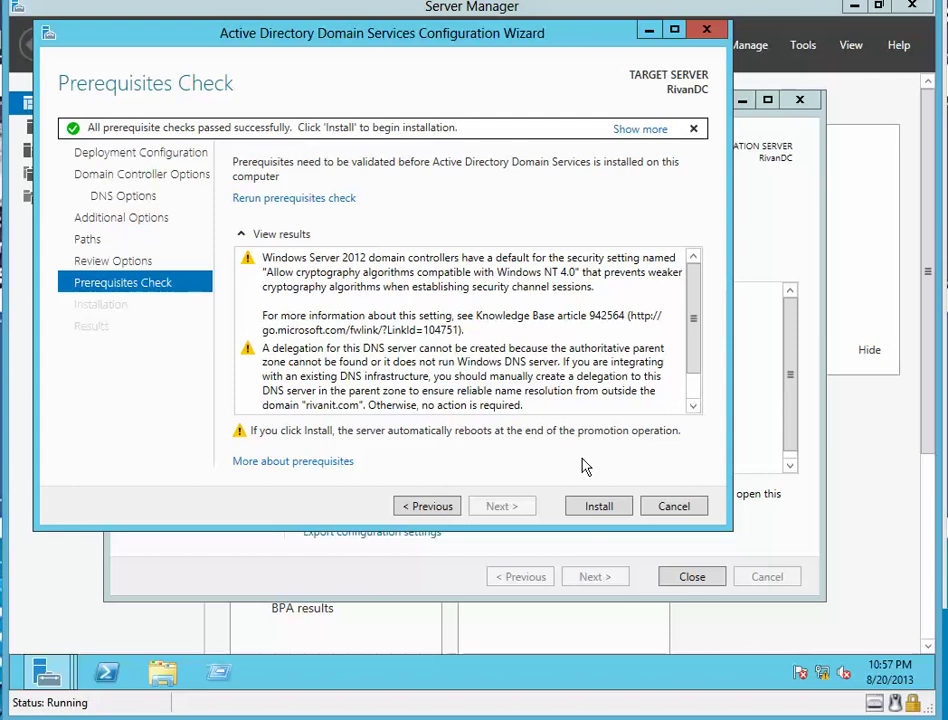
Install the domain controller promotion, let the server restart, and sign in to the domain with the administrator account password.
{"action": "left_click", "coordinate": [599, 506]}
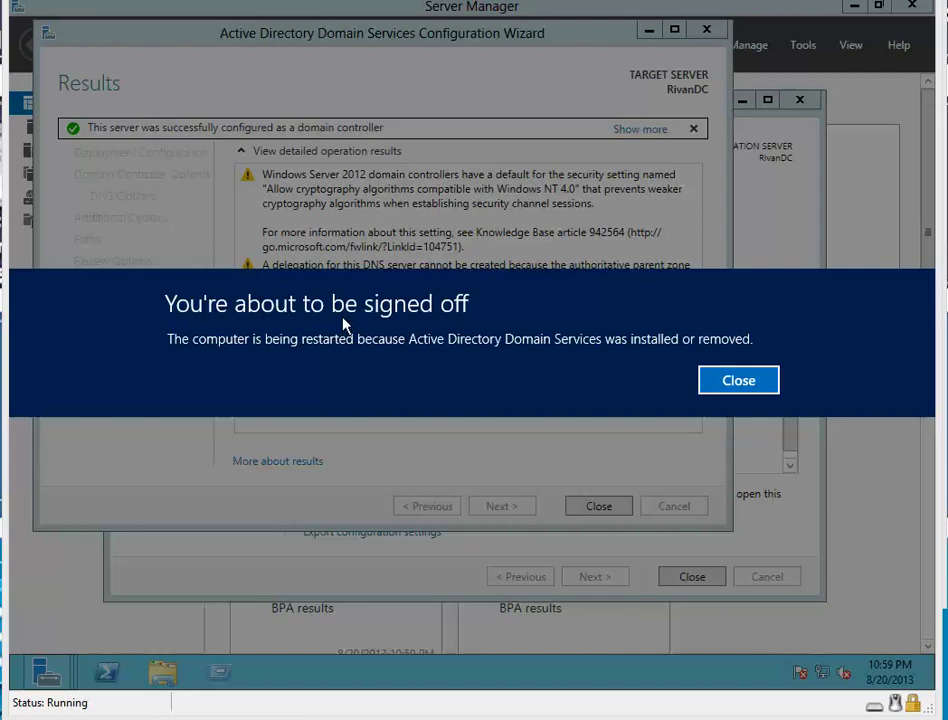
{"action": "left_click", "coordinate": [739, 381]}
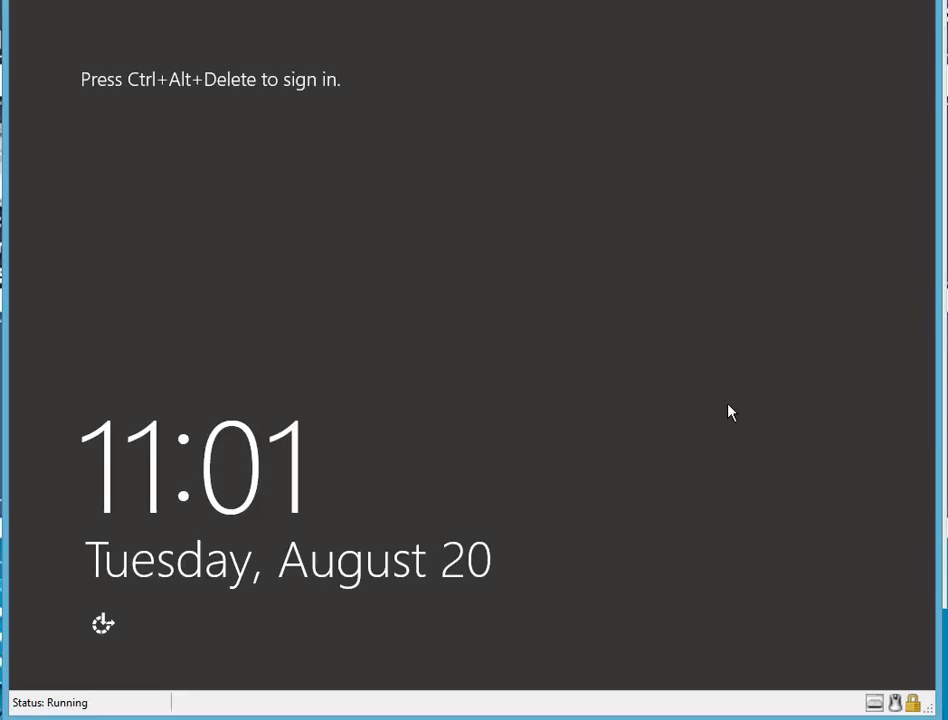
{"action": "key", "text": "ctrl+alt+End"}
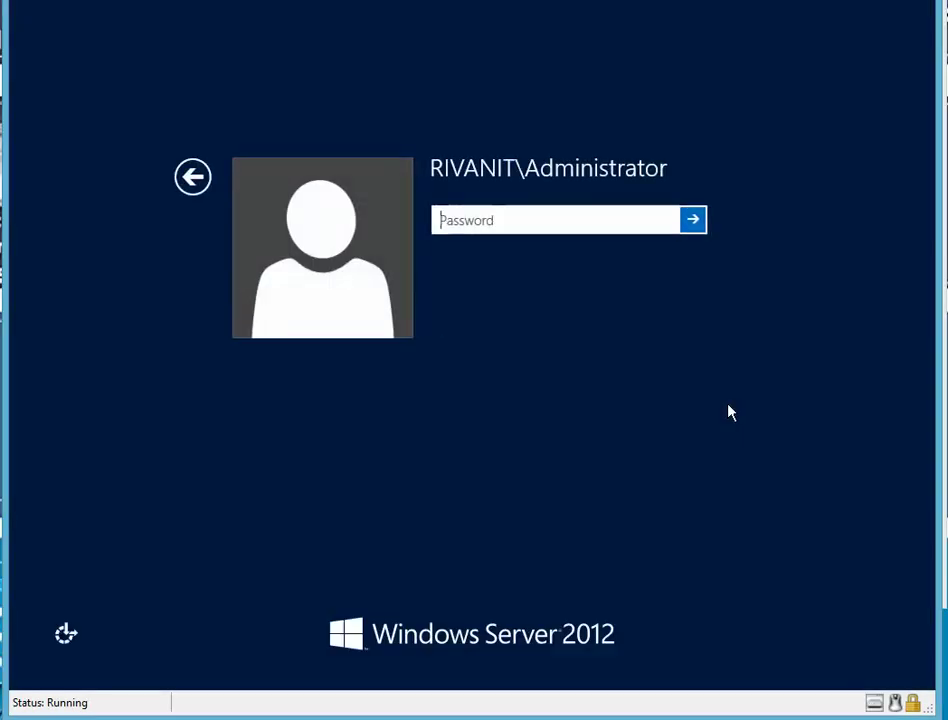
{"action": "type", "text": "********"}
{"action": "key", "text": "Return"}
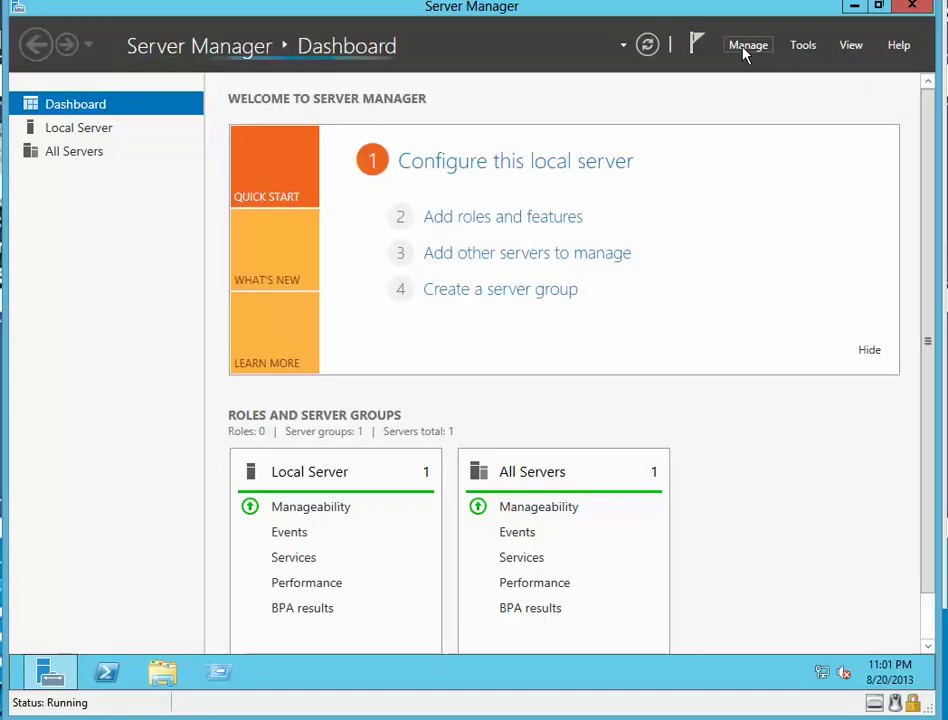
{"action": "left_click", "coordinate": [745, 46]}
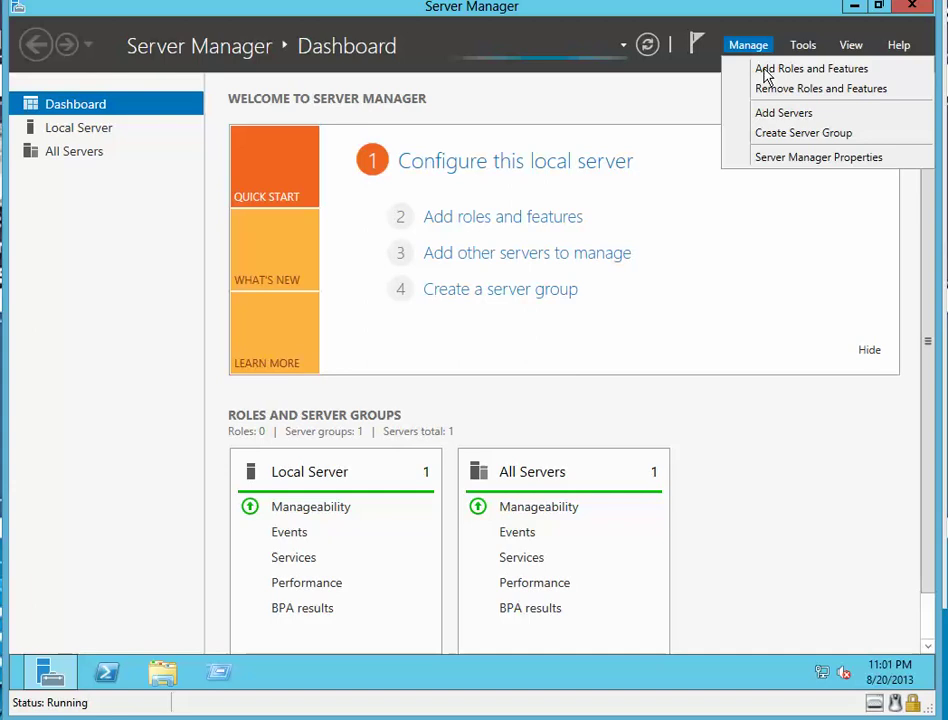
{"action": "left_click", "coordinate": [779, 73]}
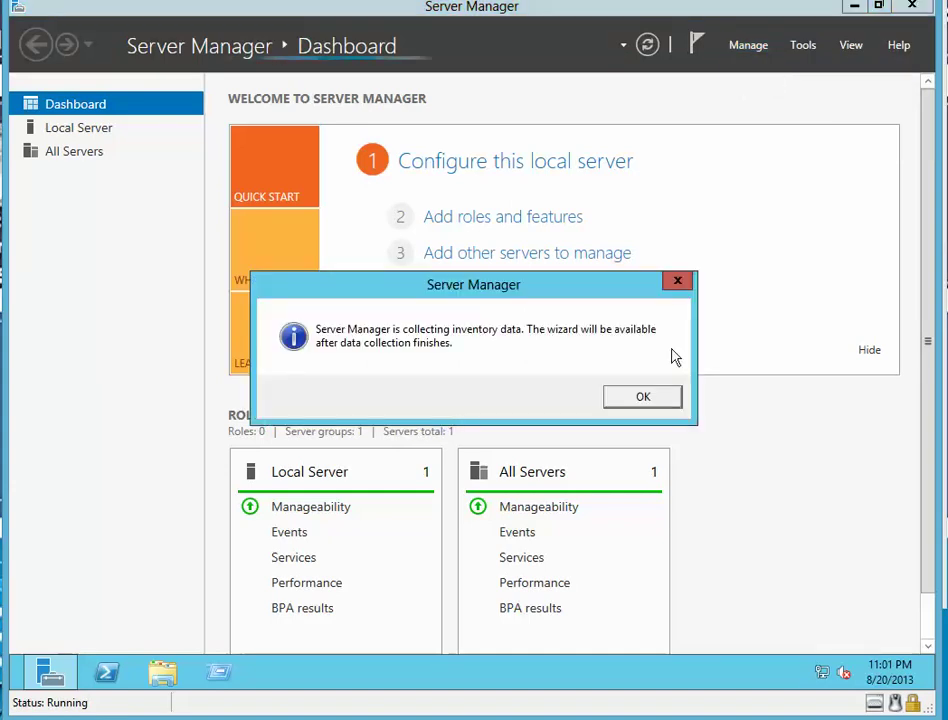
{"action": "left_click", "coordinate": [644, 398]}
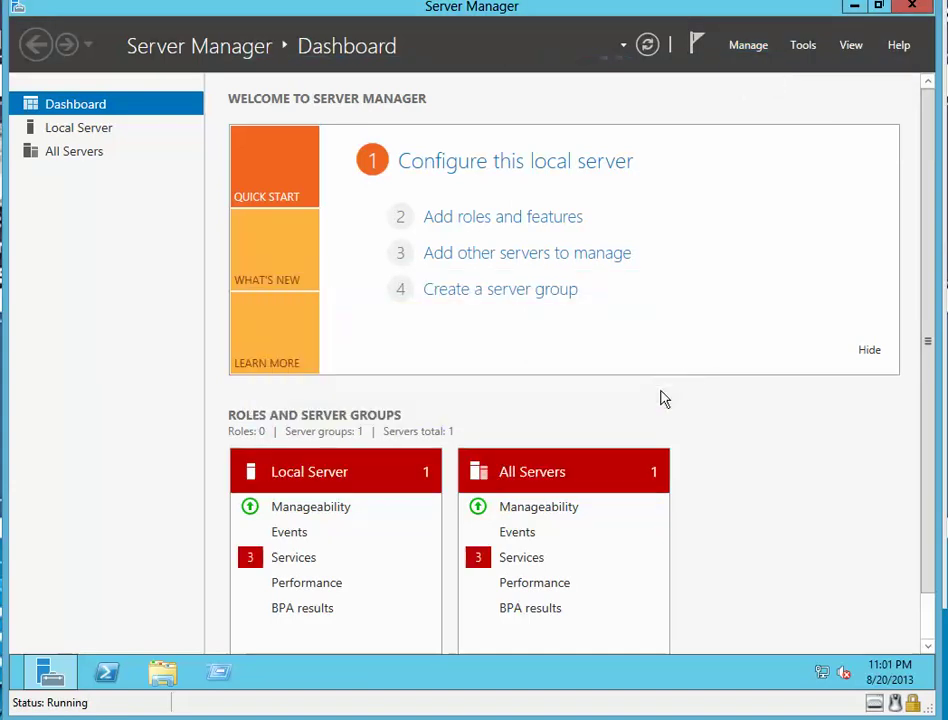
Start a role-based installation on RivanDC.rivanit.com and select the Active Directory Certificate Services role with its required management tools.
{"action": "left_click", "coordinate": [750, 46]}
{"action": "left_click", "coordinate": [776, 70]}
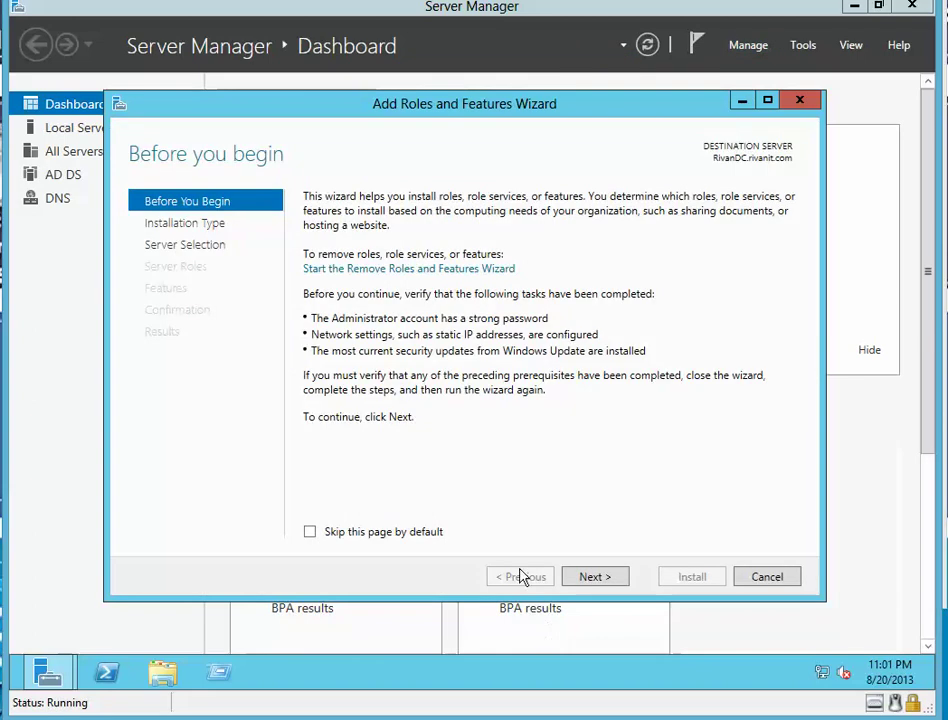
{"action": "left_click", "coordinate": [596, 578]}
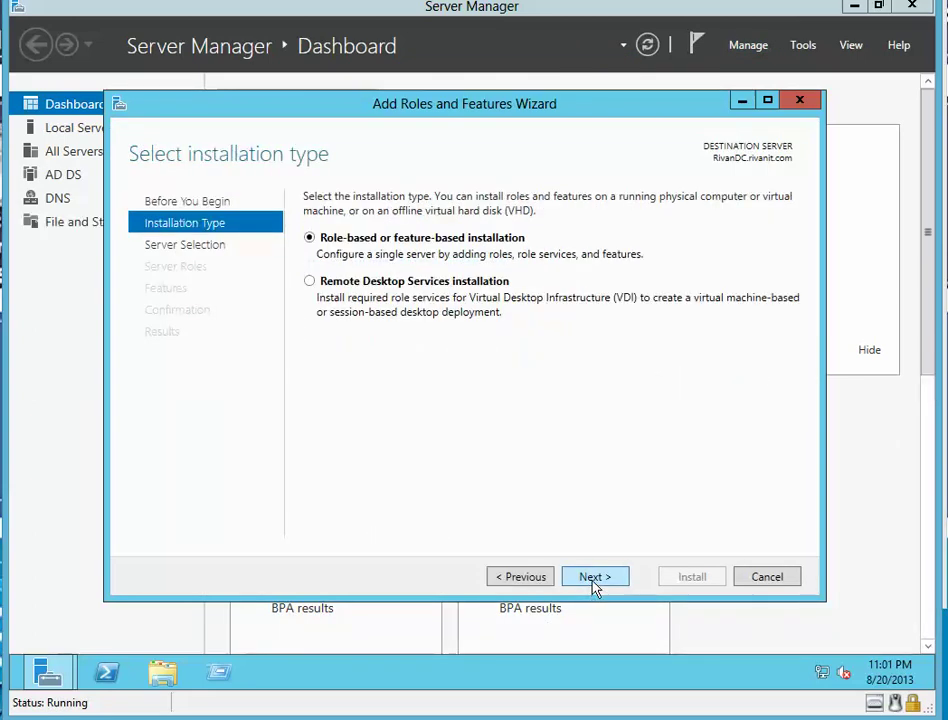
{"action": "left_click", "coordinate": [596, 580]}
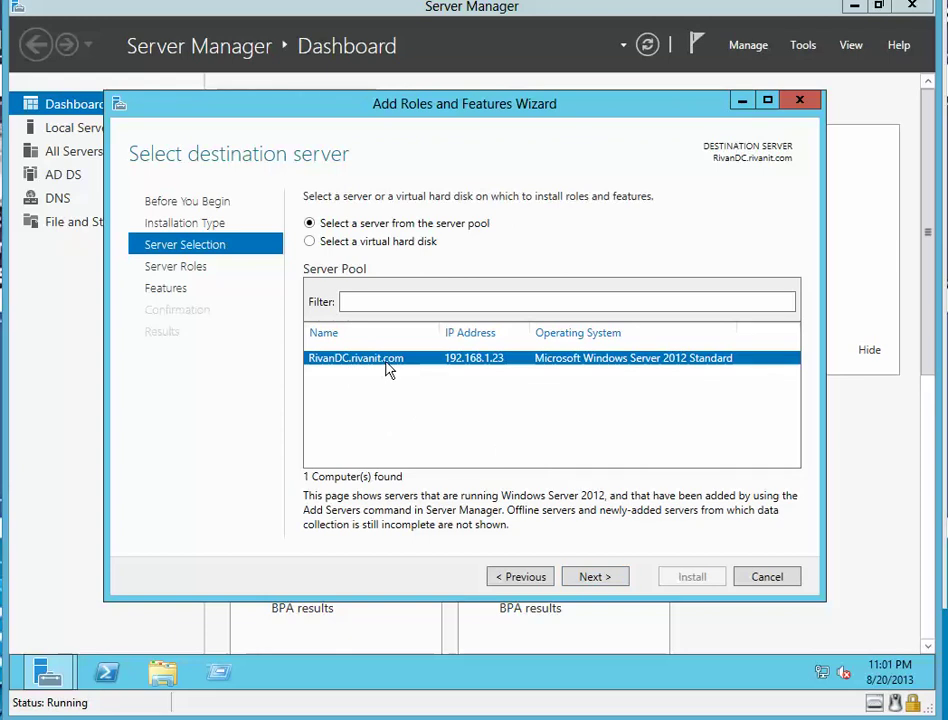
{"action": "left_click", "coordinate": [594, 580]}
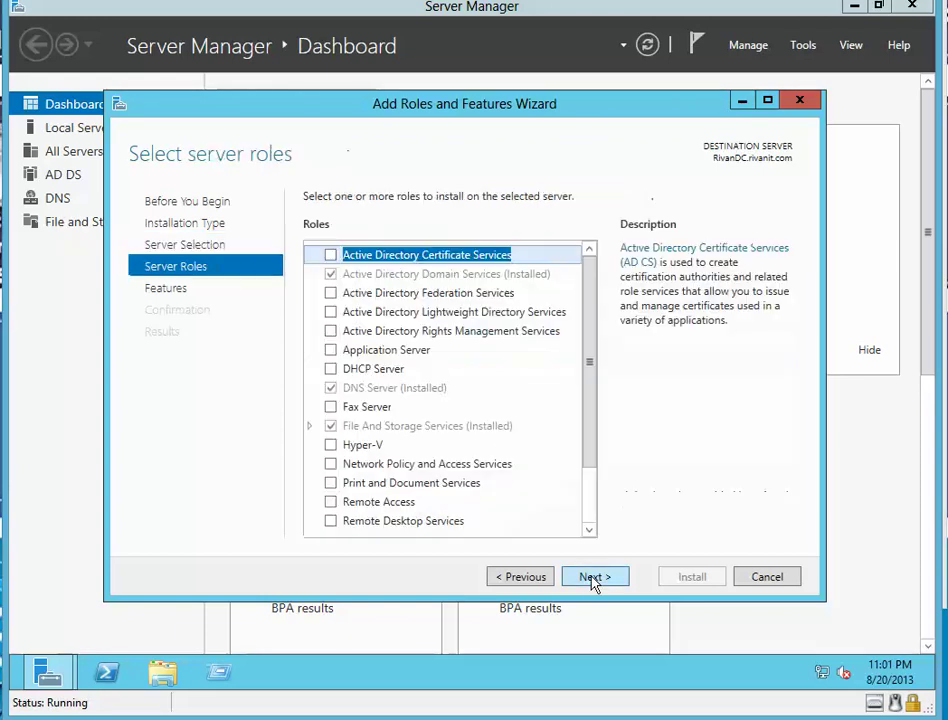
{"action": "left_click", "coordinate": [331, 256]}
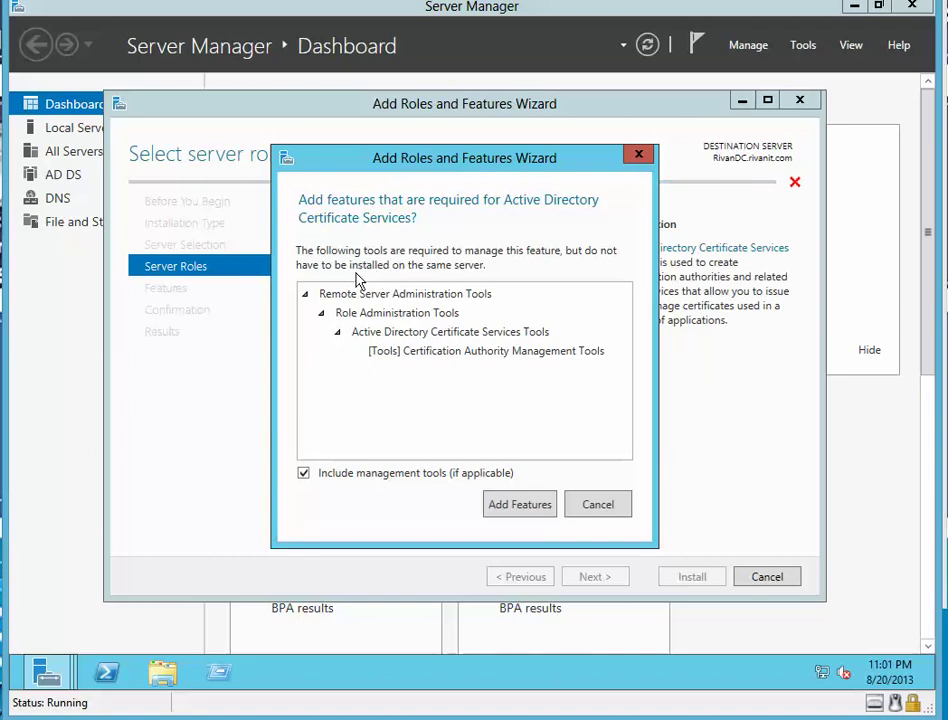
{"action": "left_click", "coordinate": [519, 505]}
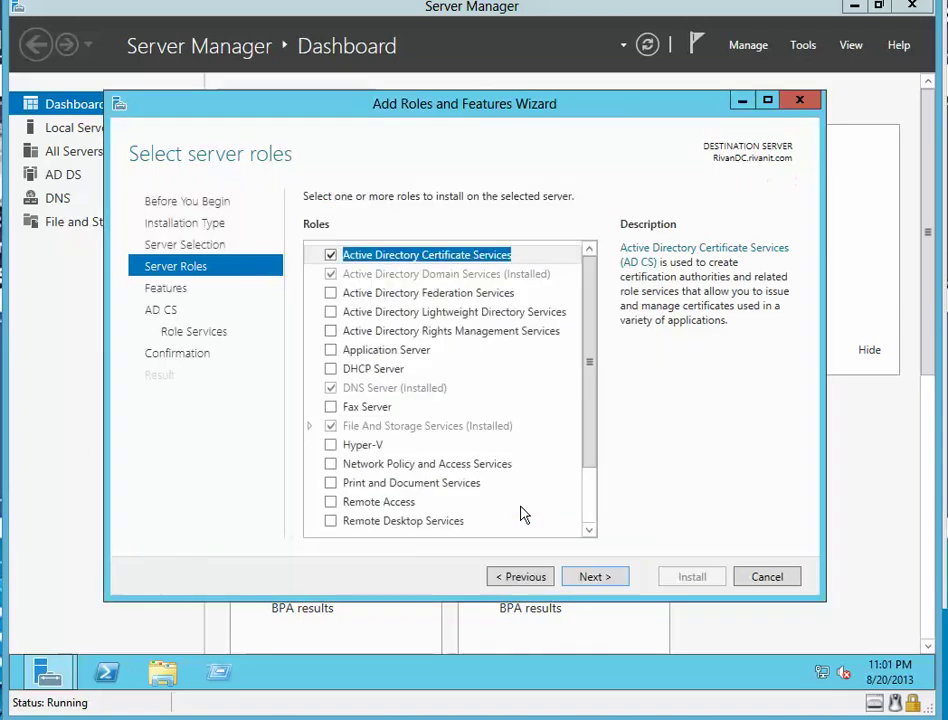
Keep the default features and the Certification Authority role service, and install Active Directory Certificate Services.
{"action": "left_click", "coordinate": [590, 580]}
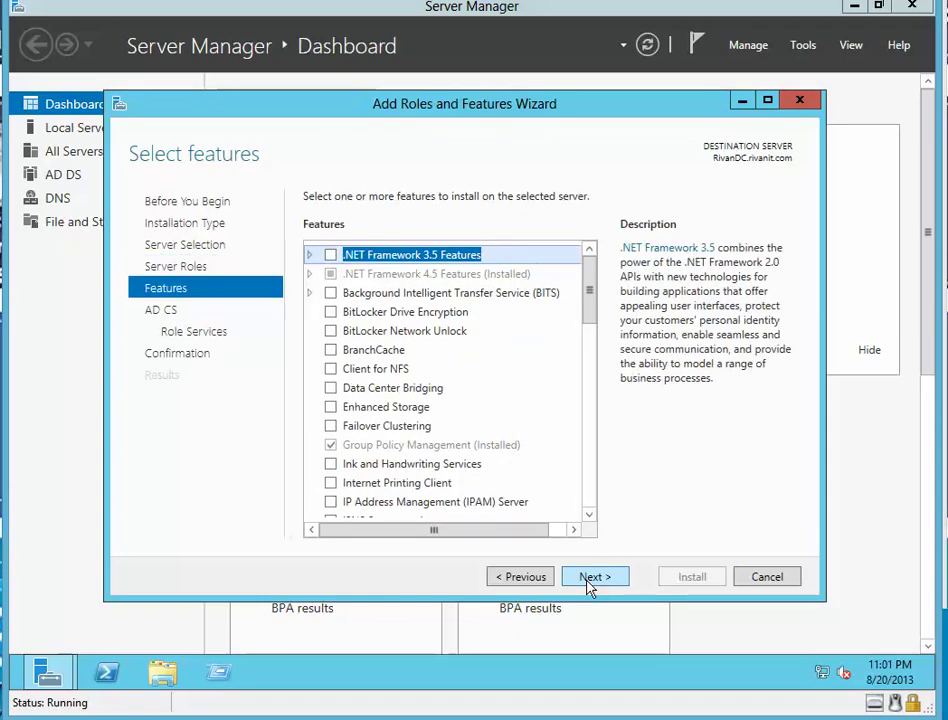
{"action": "left_click", "coordinate": [590, 580]}
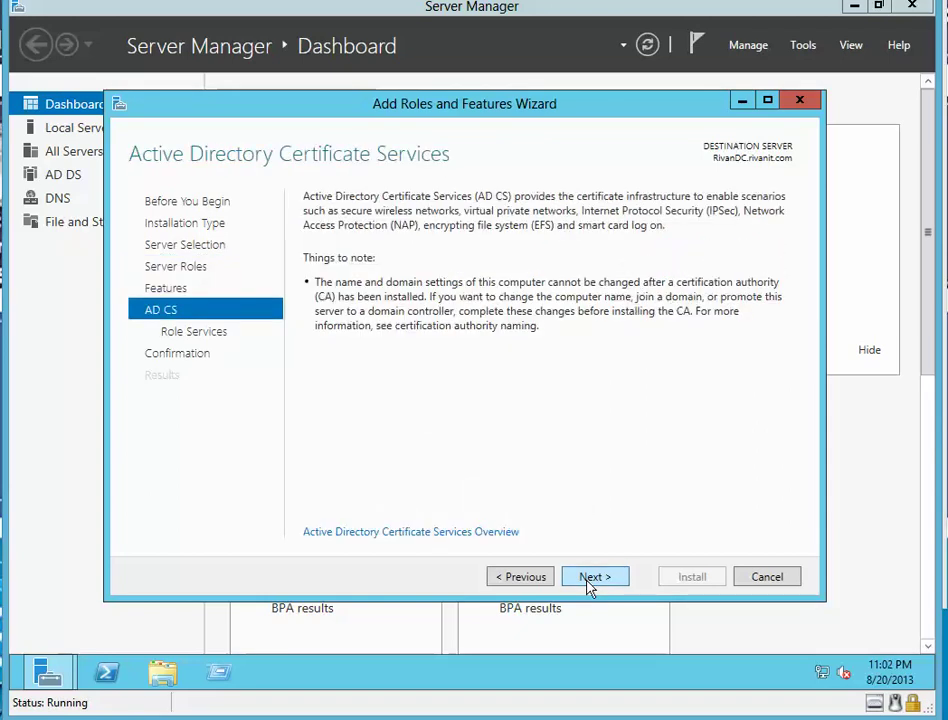
{"action": "left_click", "coordinate": [590, 580]}
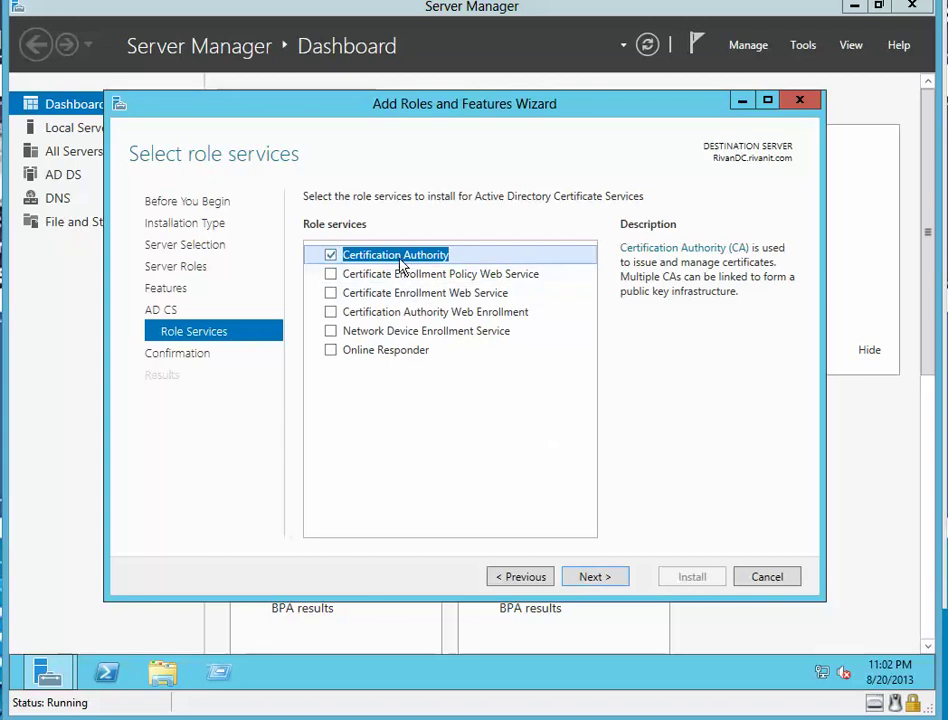
{"action": "left_click", "coordinate": [597, 577]}
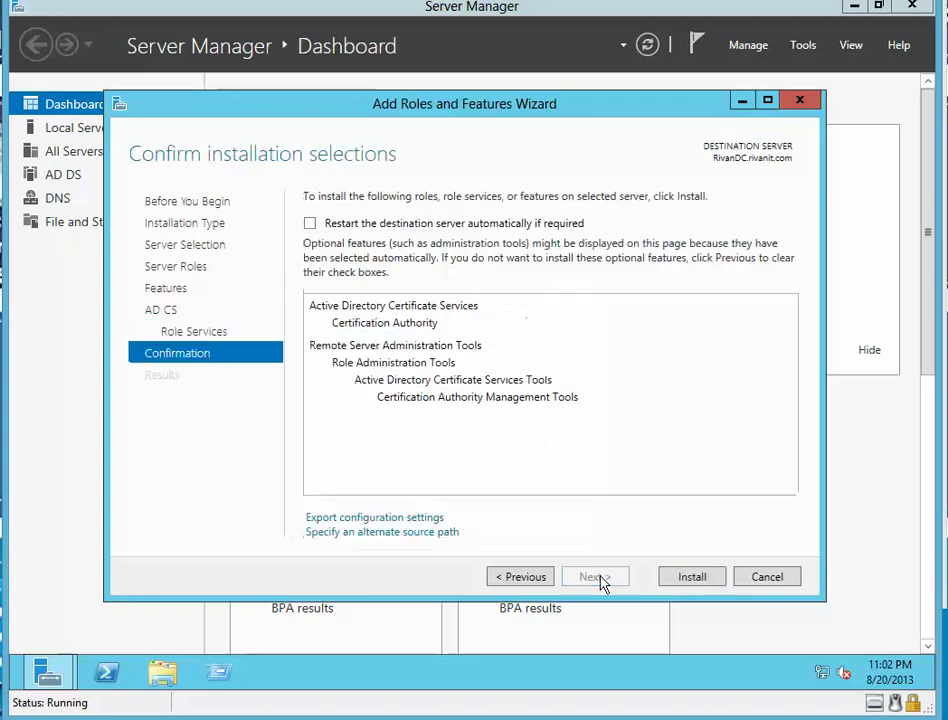
{"action": "left_click", "coordinate": [692, 578]}
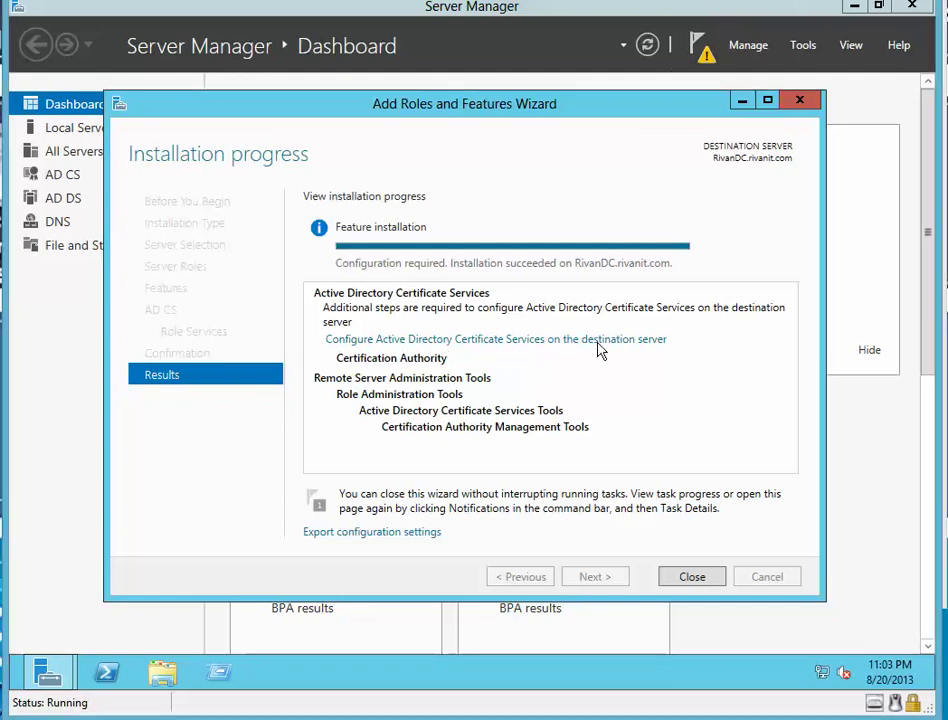
Start configuring Active Directory Certificate Services with the default credentials and select the Certification Authority role service.
{"action": "left_click", "coordinate": [543, 341]}
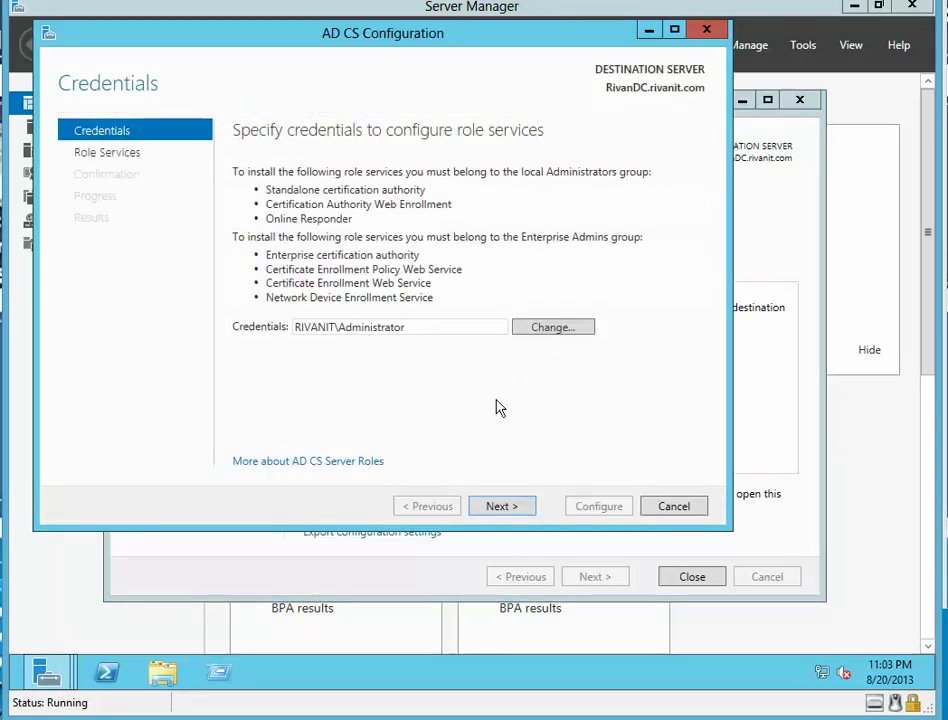
{"action": "left_click", "coordinate": [507, 505]}
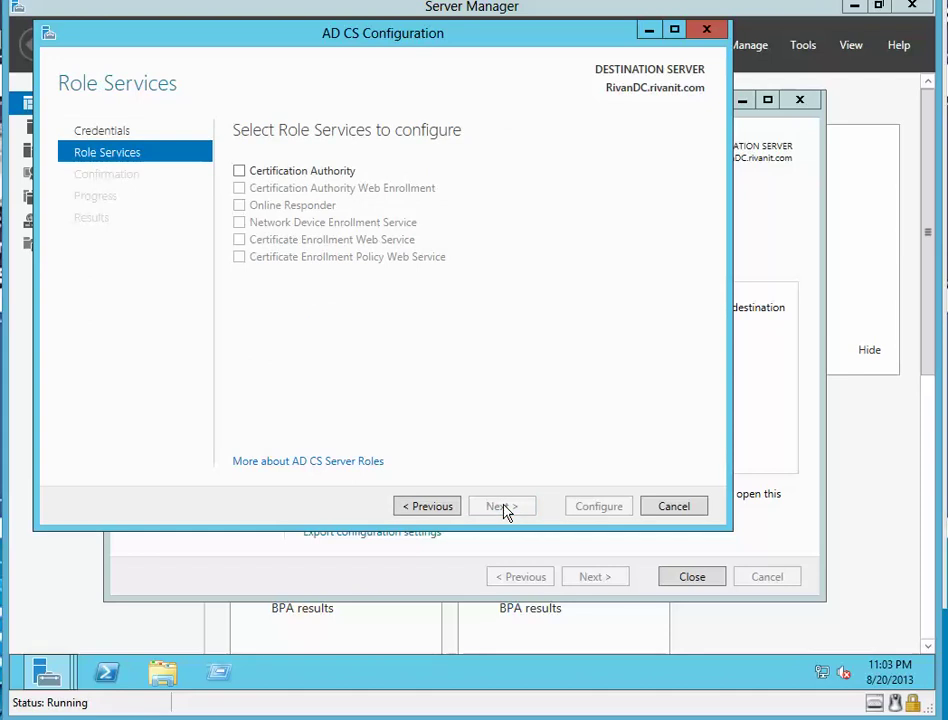
{"action": "left_click", "coordinate": [240, 172]}
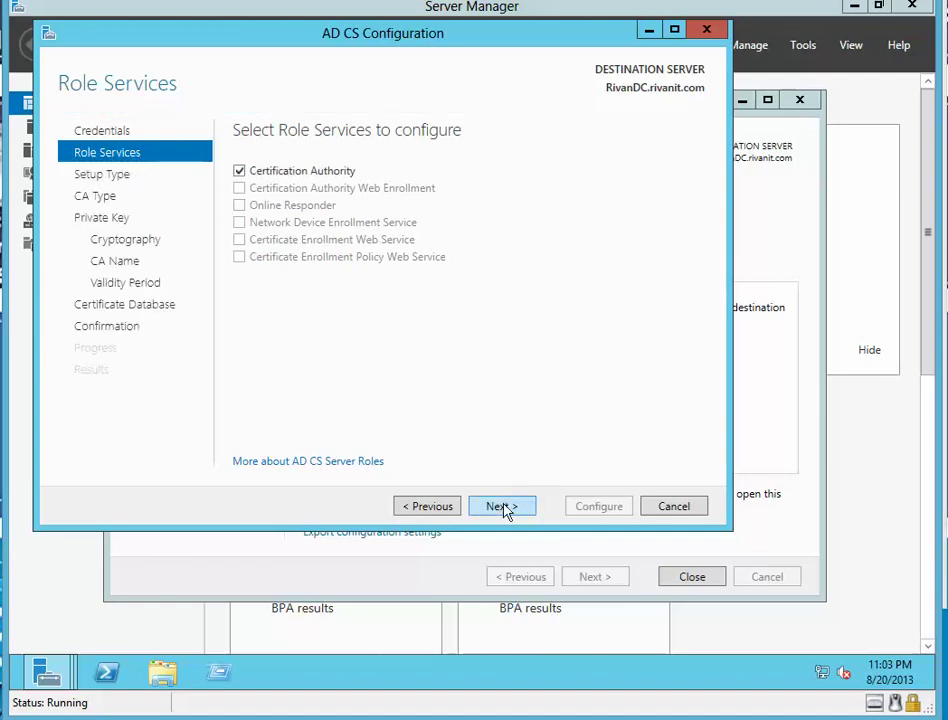
{"action": "left_click", "coordinate": [503, 507]}
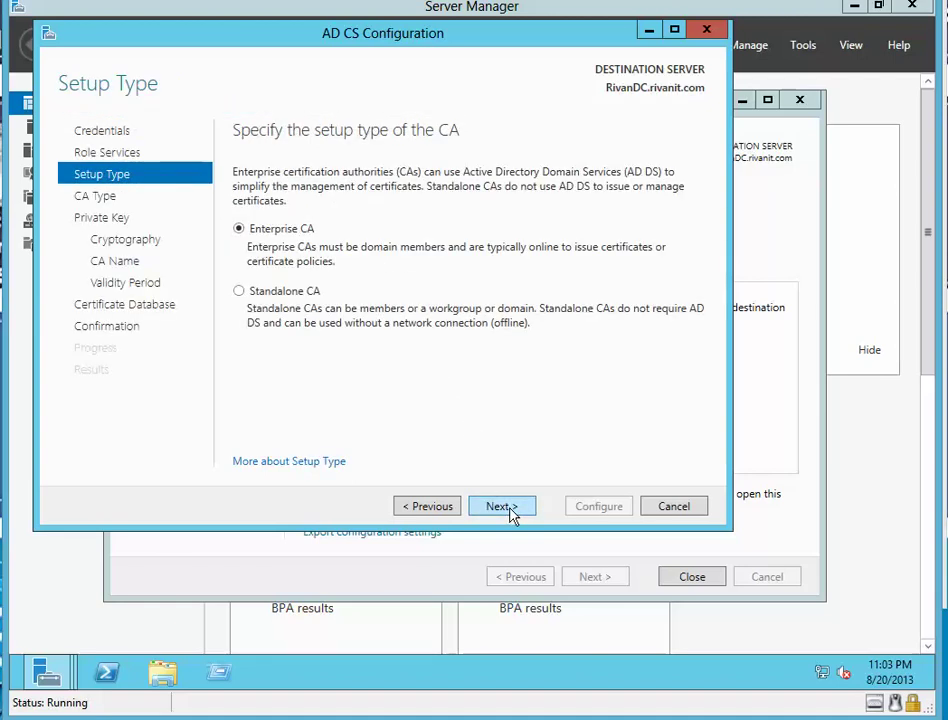
Accept Enterprise CA as setup type, Root CA as CA type, and the creation of a new private key.
{"action": "left_click", "coordinate": [503, 507]}
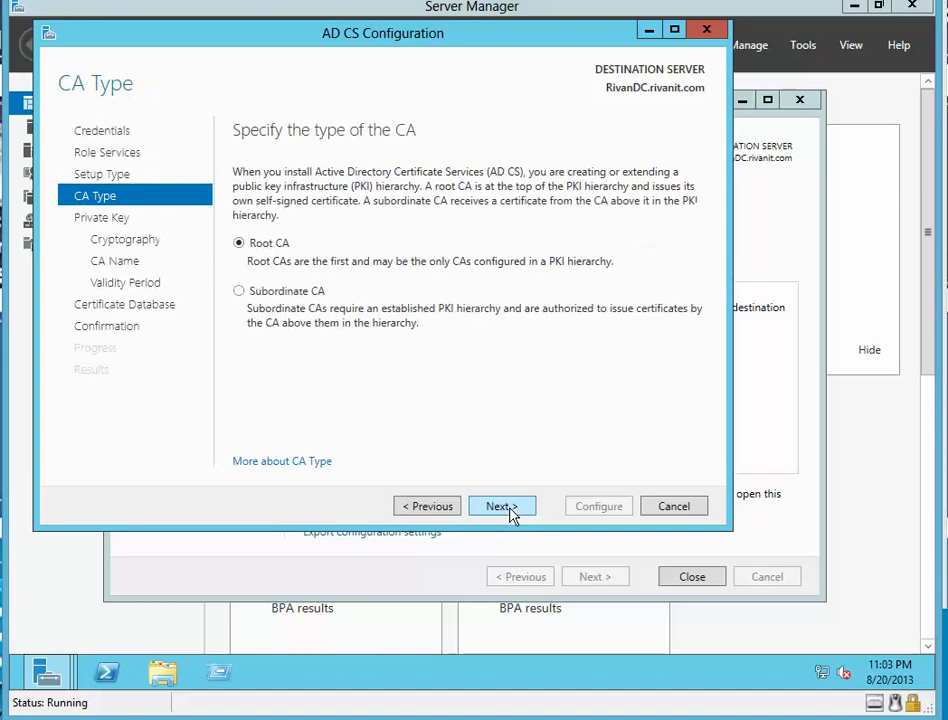
{"action": "left_click", "coordinate": [503, 507]}
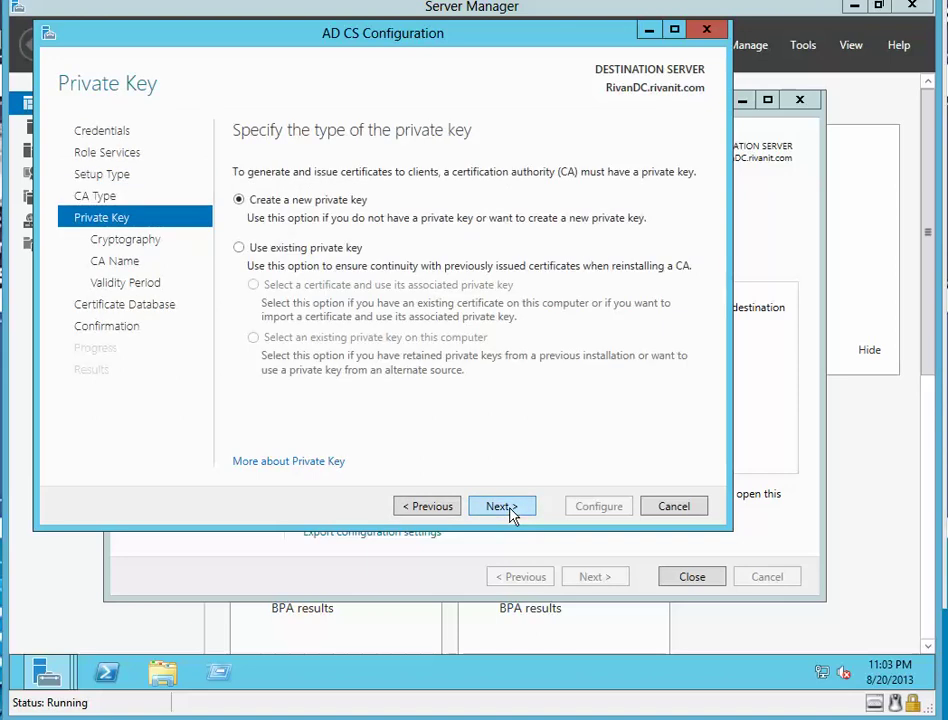
{"action": "left_click", "coordinate": [503, 507]}
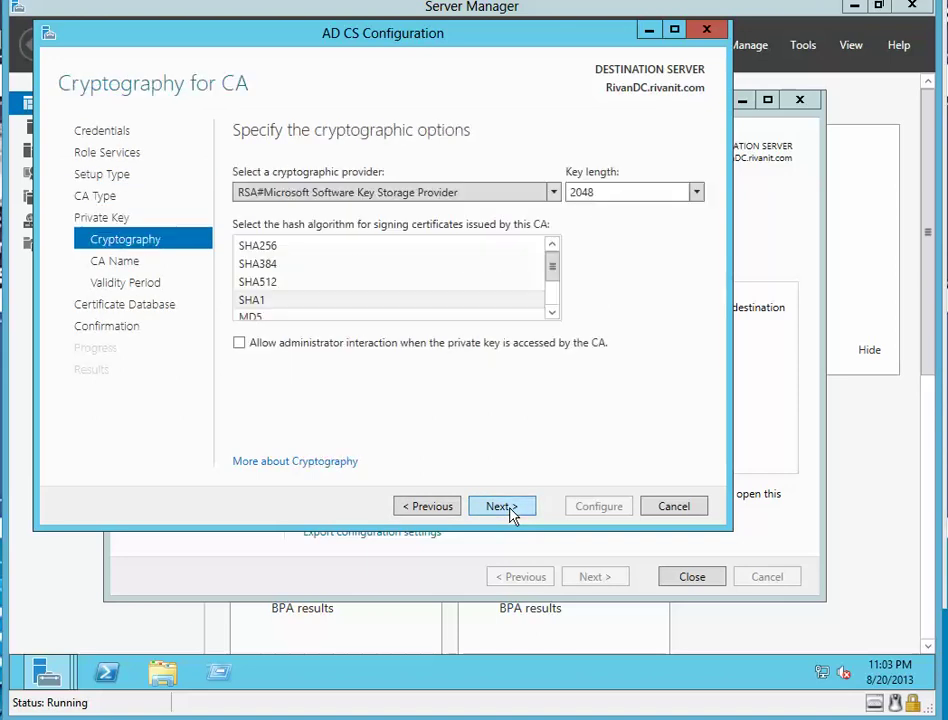
Set the CA's hash algorithm to SHA256 and allow administrator interaction when the private key is accessed.
{"action": "left_click", "coordinate": [310, 247]}
{"action": "left_click", "coordinate": [239, 343]}
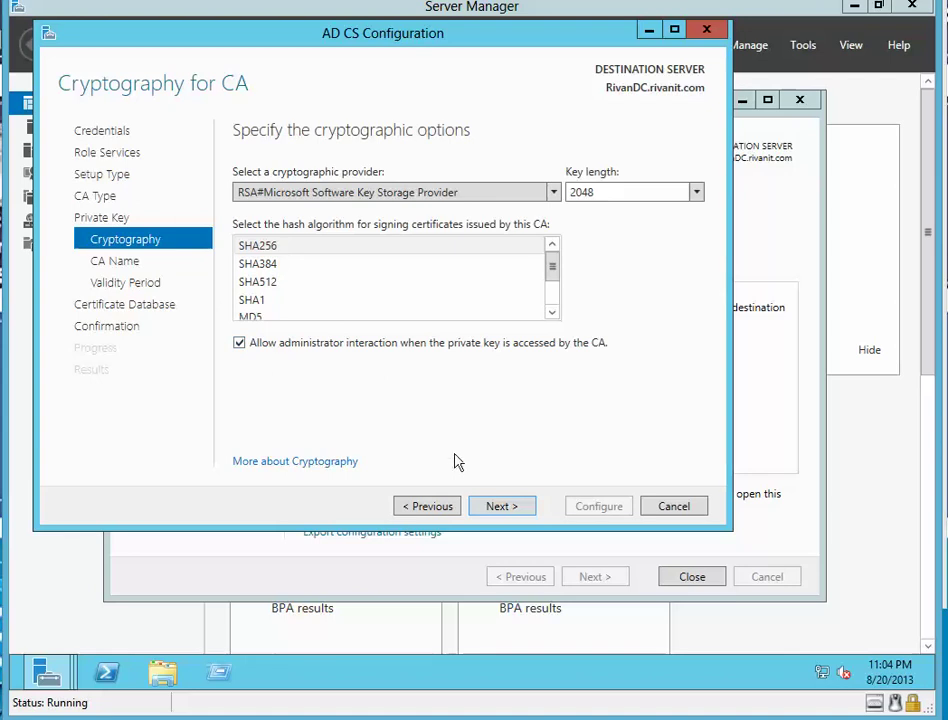
{"action": "left_click", "coordinate": [507, 510]}
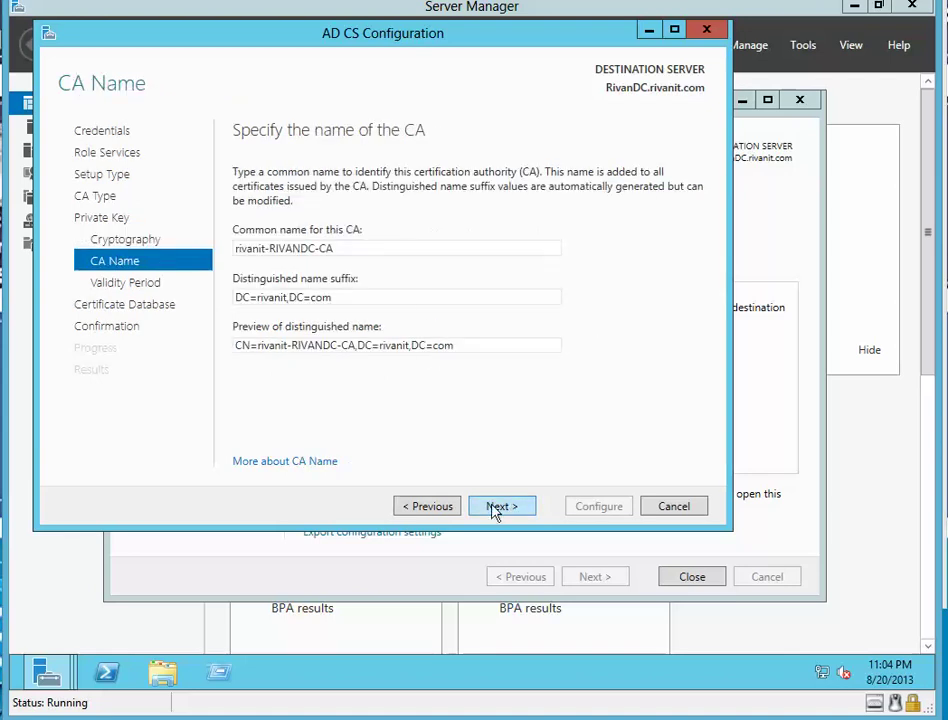
Accept the default CA name, 5-year validity period and database locations, configure the certification authority, and close both wizards.
{"action": "left_click", "coordinate": [495, 510]}
{"action": "left_click", "coordinate": [495, 510]}
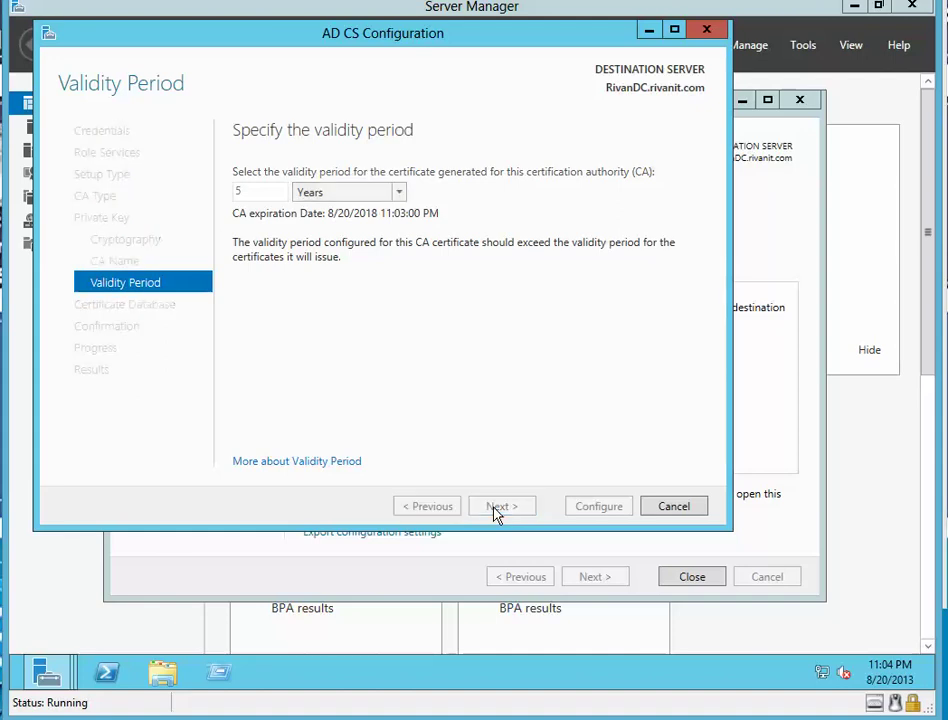
{"action": "left_click", "coordinate": [495, 507]}
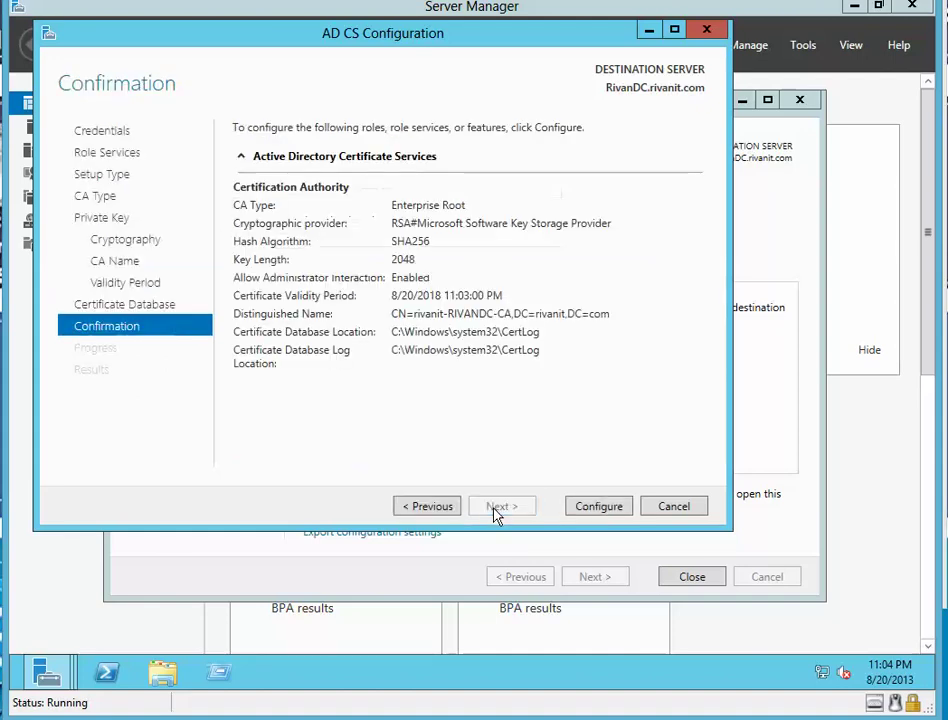
{"action": "left_click", "coordinate": [608, 508]}
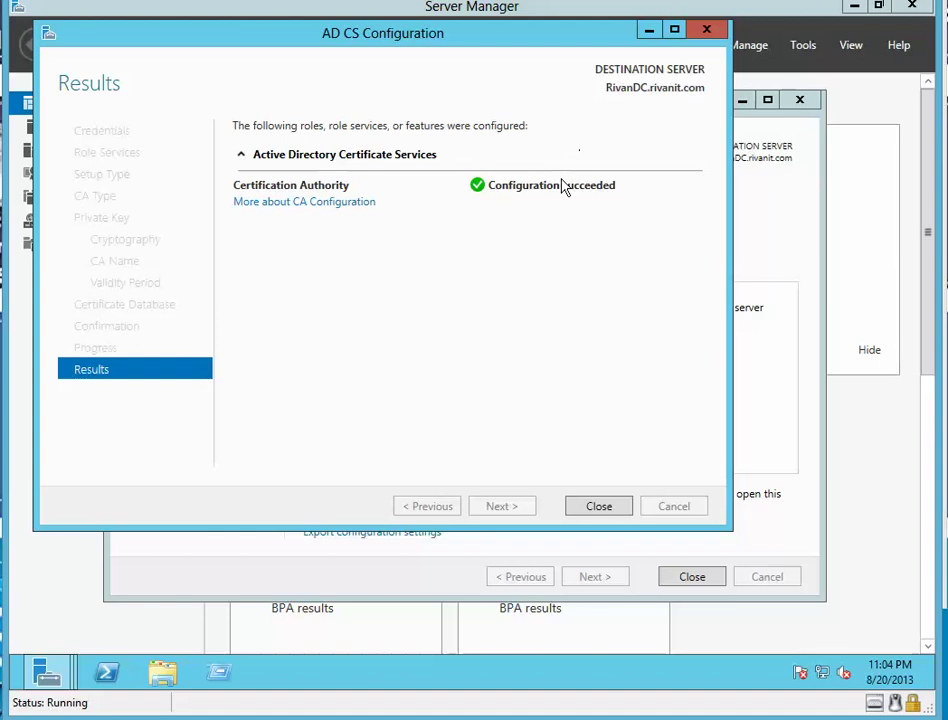
{"action": "left_click", "coordinate": [590, 510]}
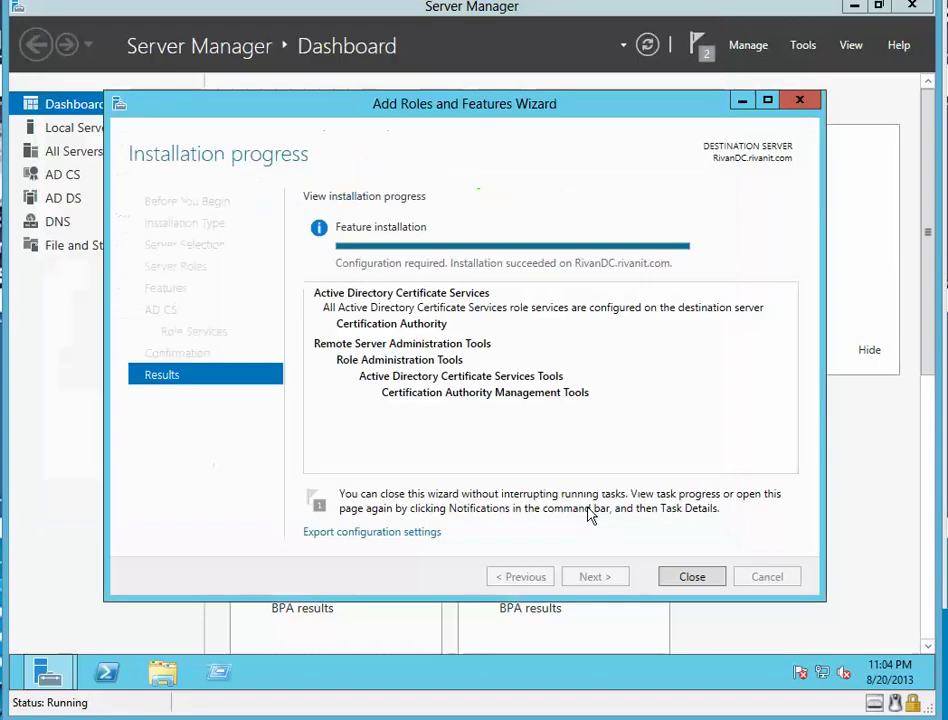
{"action": "left_click", "coordinate": [679, 577]}
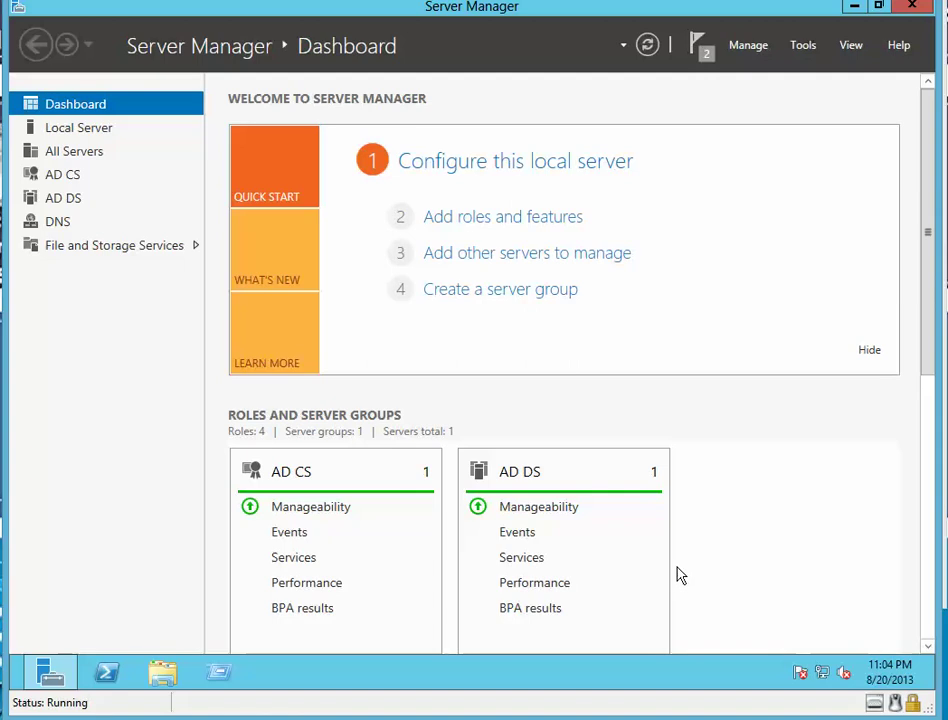
Check the deployment notifications and start adding roles as a role-based or feature-based installation on RivanDC.rivanit.com.
{"action": "left_click", "coordinate": [704, 54]}
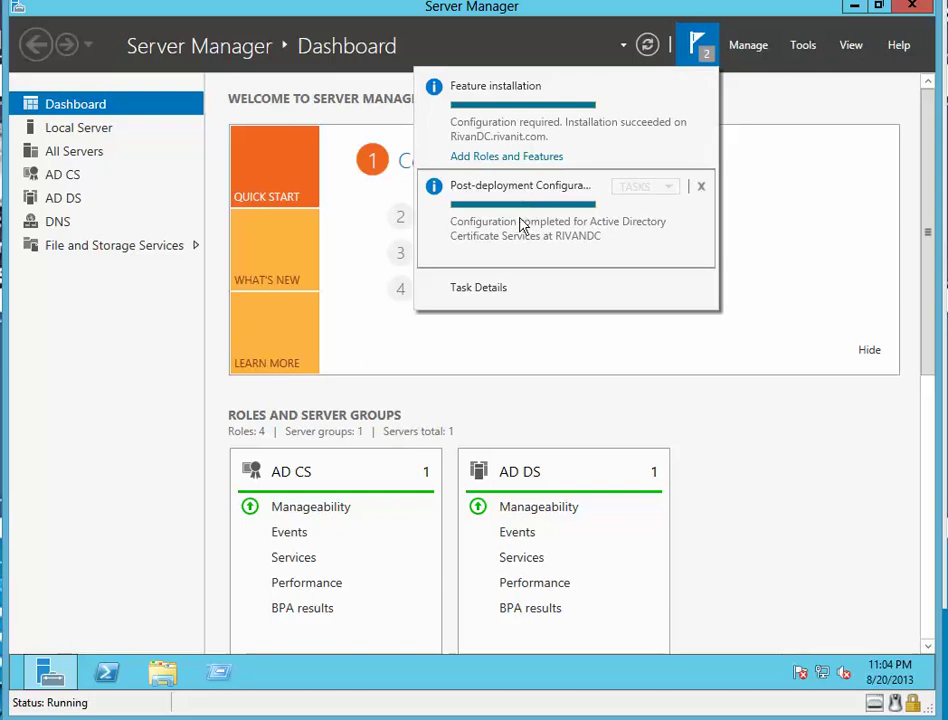
{"action": "left_click", "coordinate": [742, 50]}
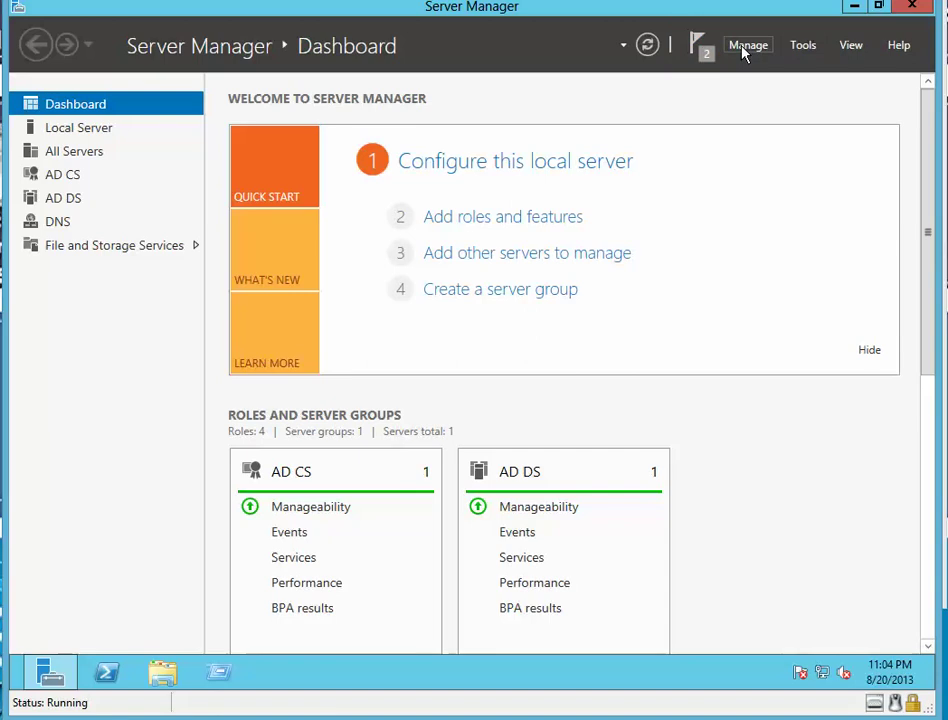
{"action": "left_click", "coordinate": [550, 219]}
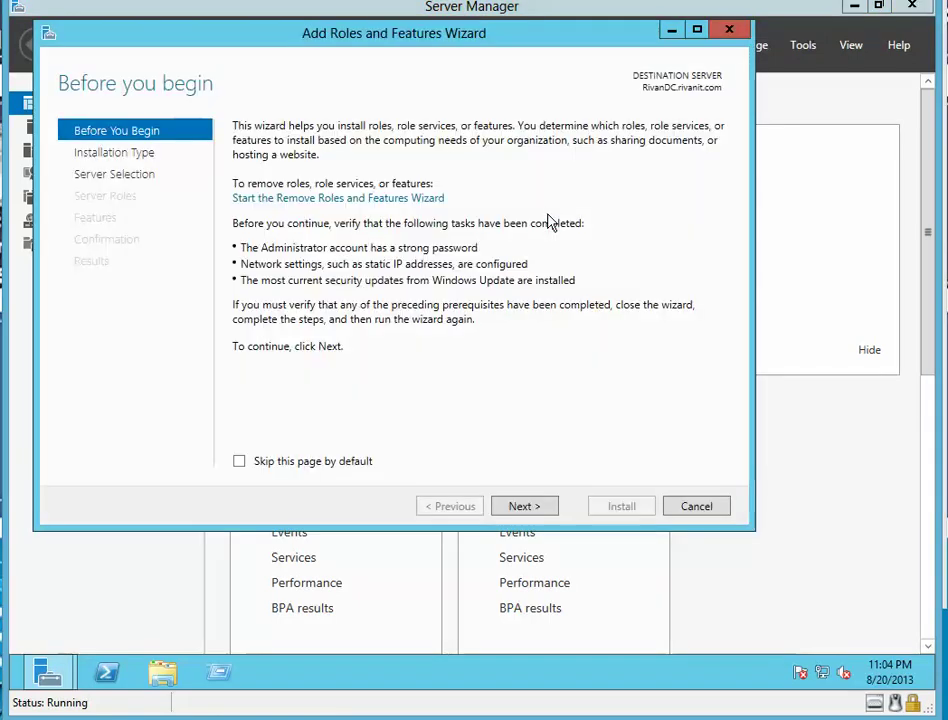
{"action": "left_click", "coordinate": [520, 508]}
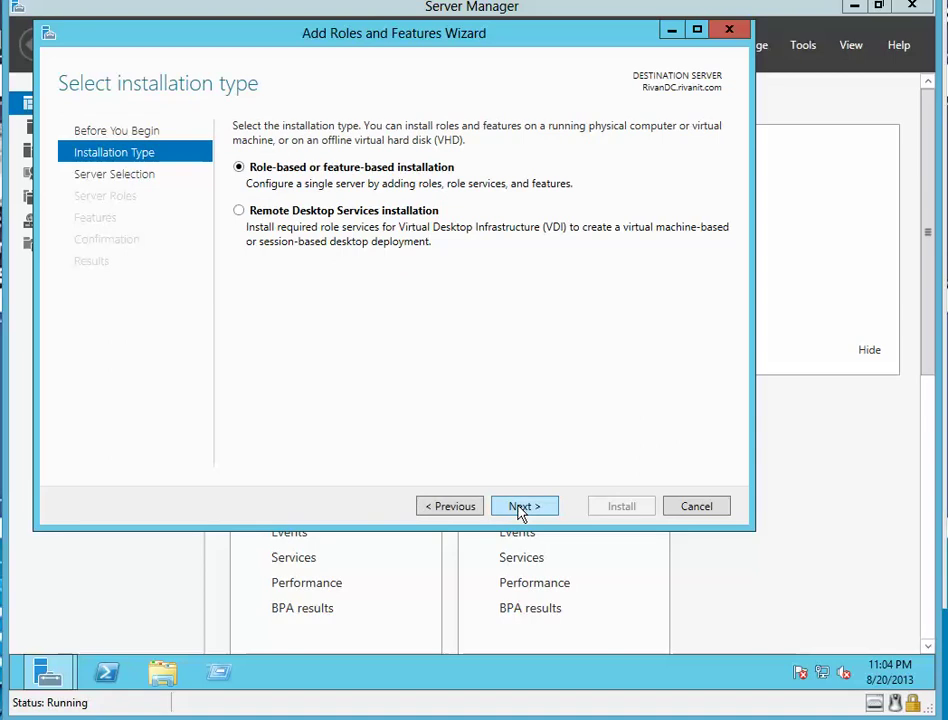
{"action": "left_click", "coordinate": [520, 508]}
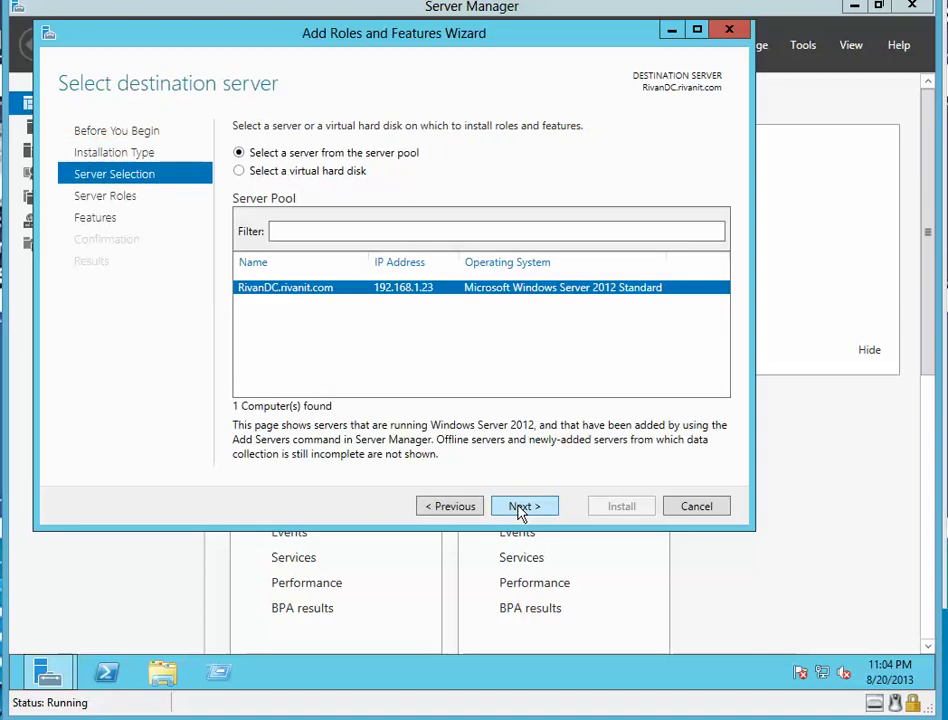
{"action": "left_click", "coordinate": [521, 508]}
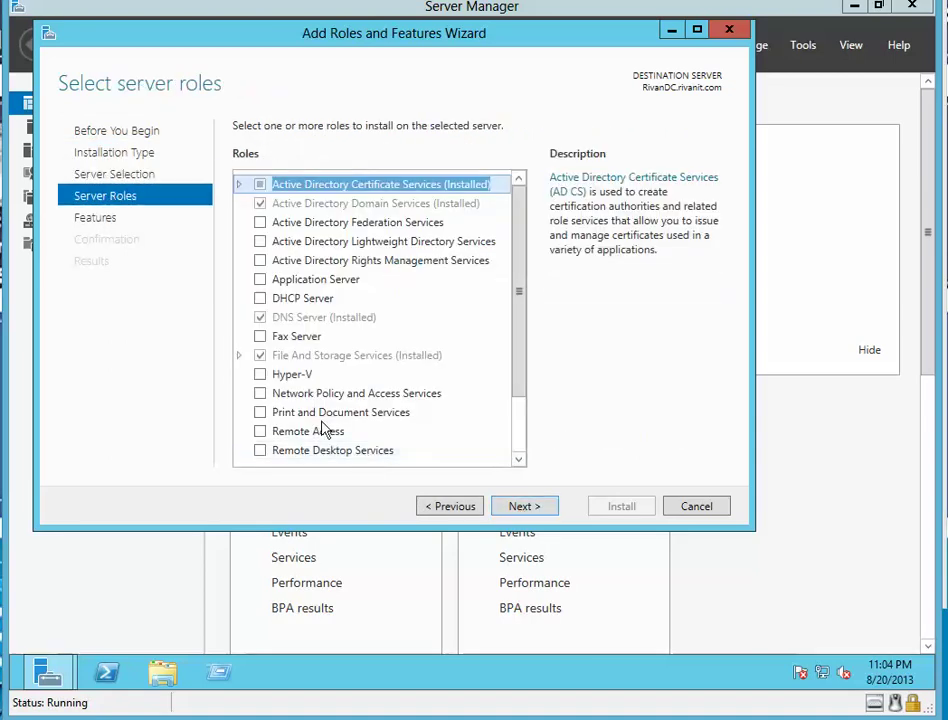
Select the Network Policy and Access Services role with its required management tools, and add no further features.
{"action": "left_click", "coordinate": [261, 394]}
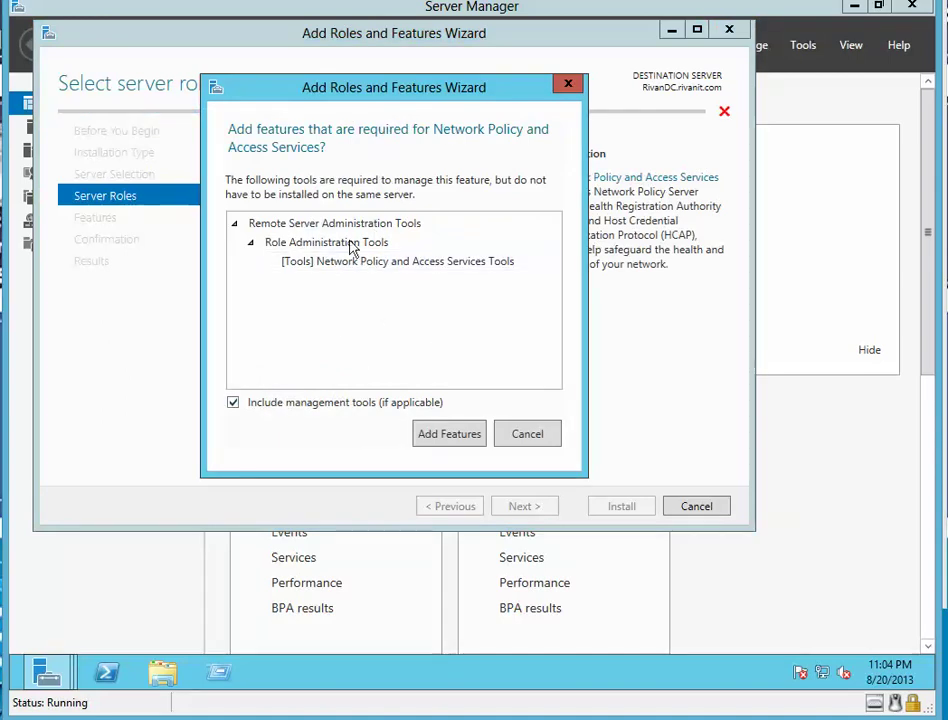
{"action": "left_click", "coordinate": [449, 433]}
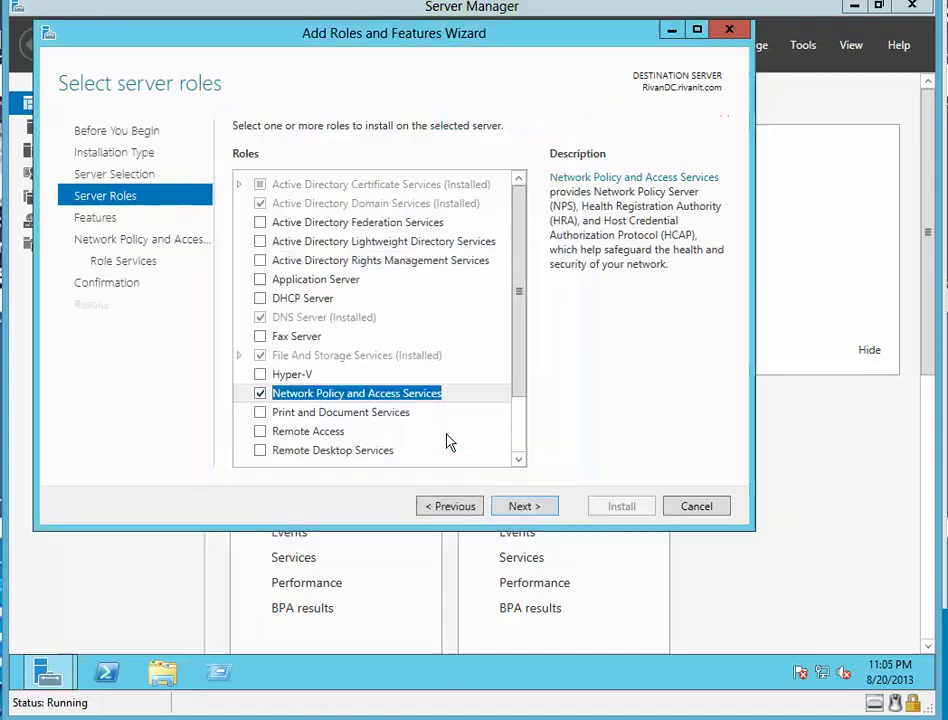
{"action": "left_click", "coordinate": [514, 511]}
{"action": "left_click", "coordinate": [516, 511]}
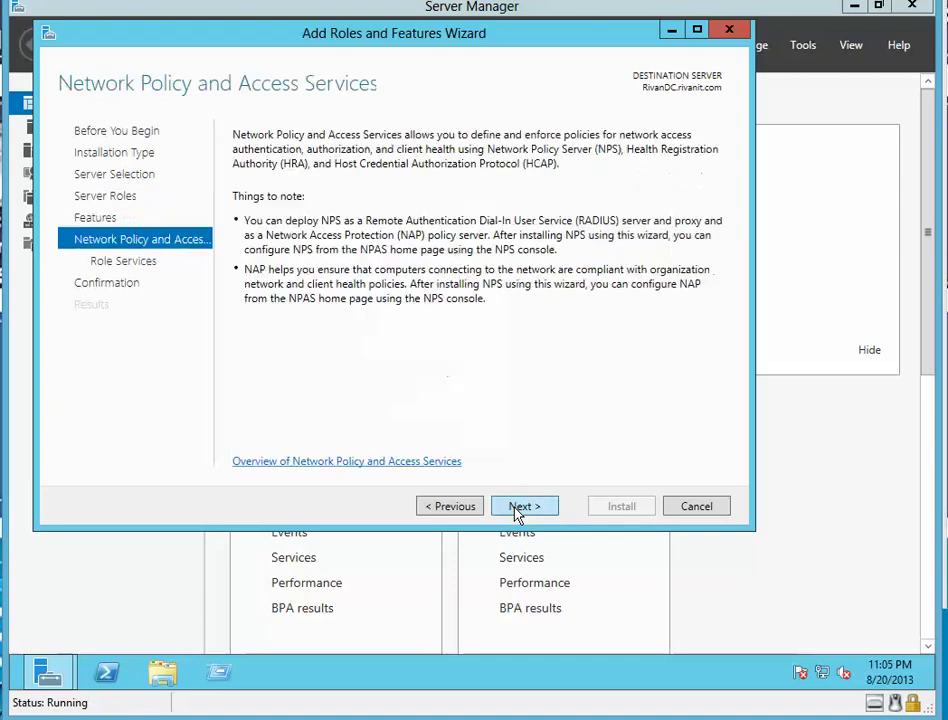
Keep Network Policy Server as the only role service, install the role, and close the wizard when installation completes.
{"action": "left_click", "coordinate": [518, 511]}
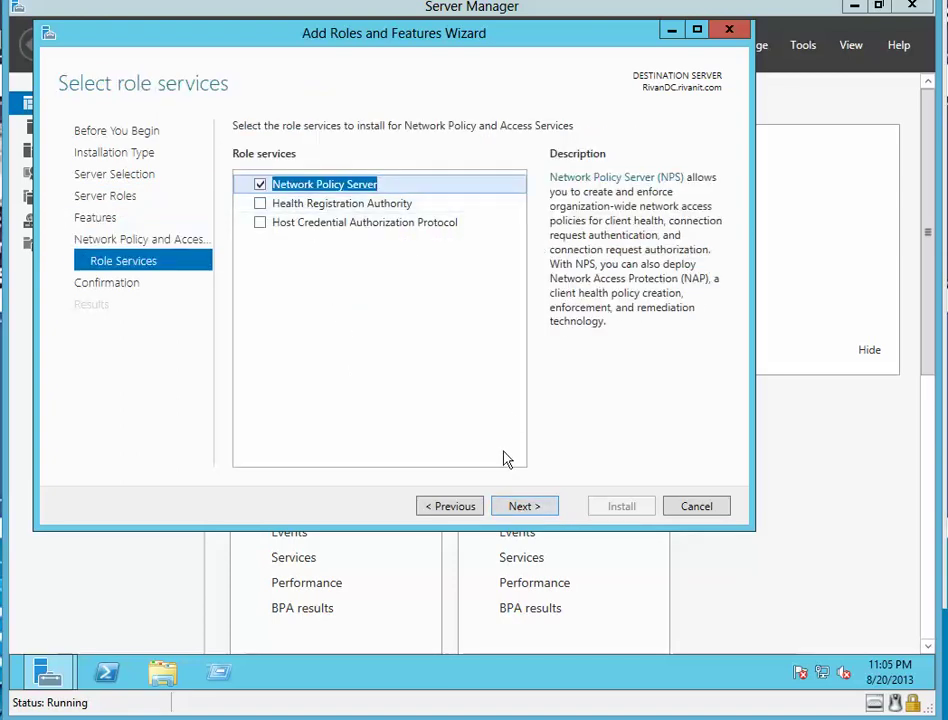
{"action": "left_click", "coordinate": [522, 507]}
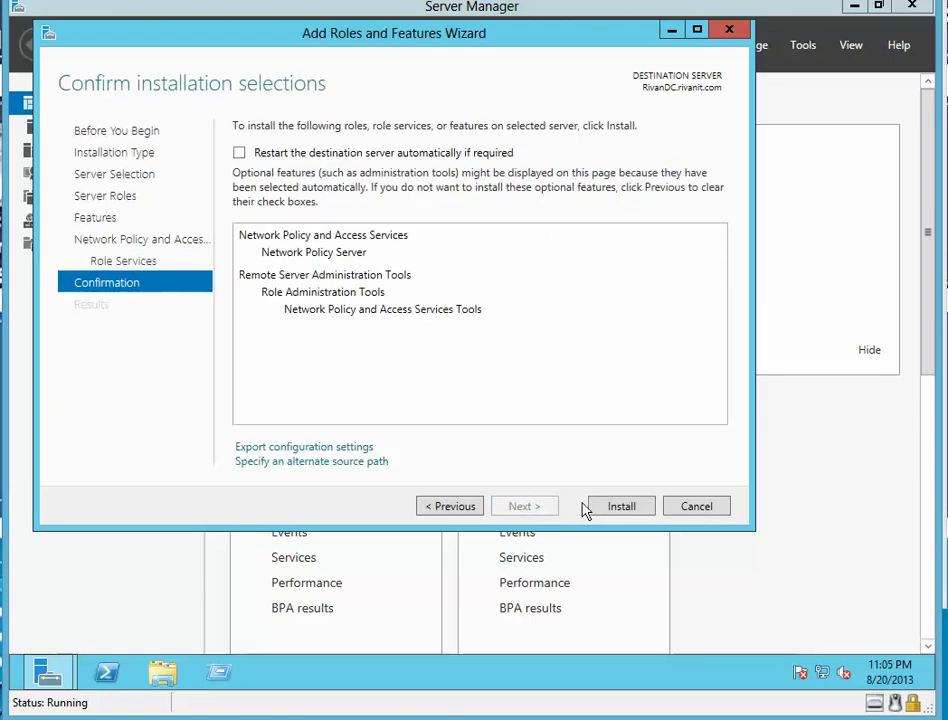
{"action": "left_click", "coordinate": [612, 508]}
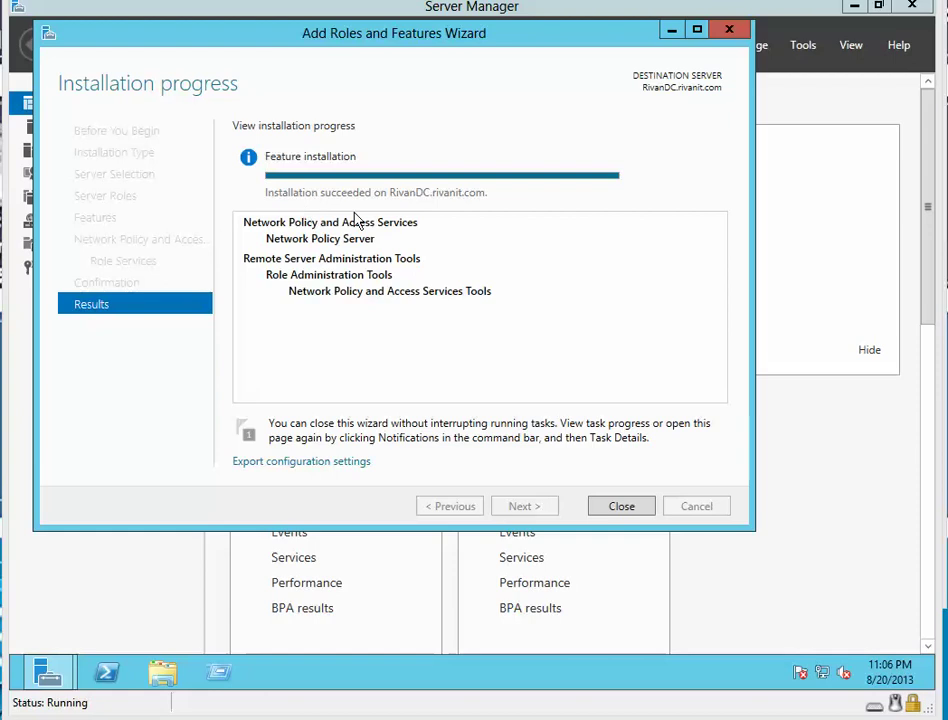
{"action": "left_click", "coordinate": [621, 508]}
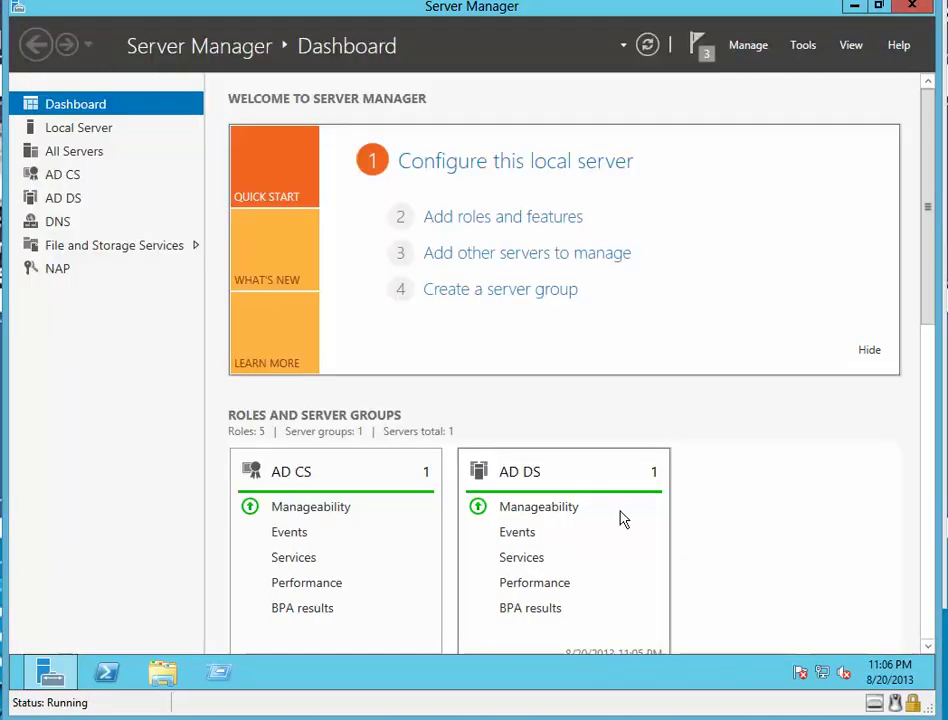